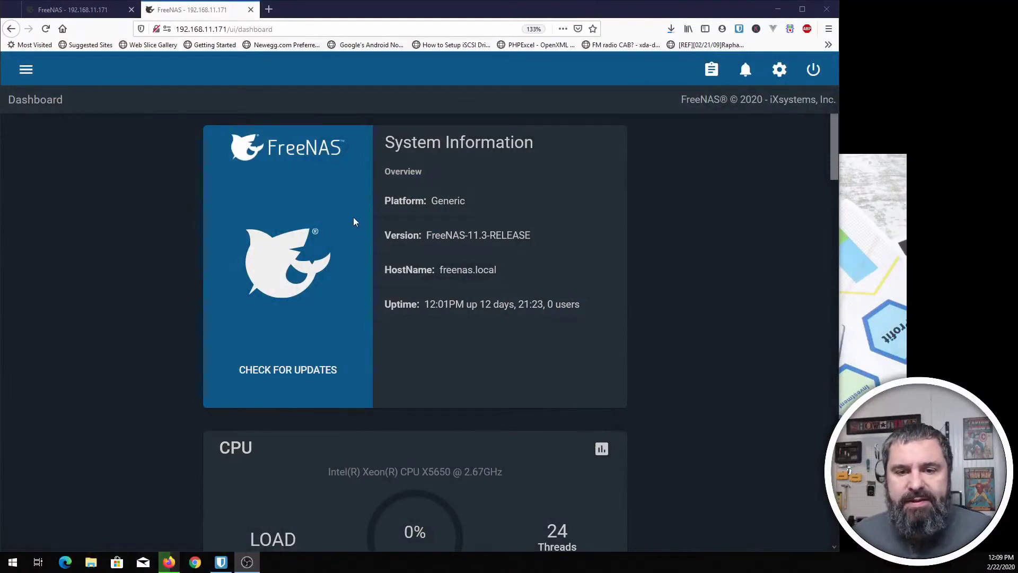
# - Scroll the dashboard and highlight the processor model text
pyautogui.scroll(-5, 351, 222)
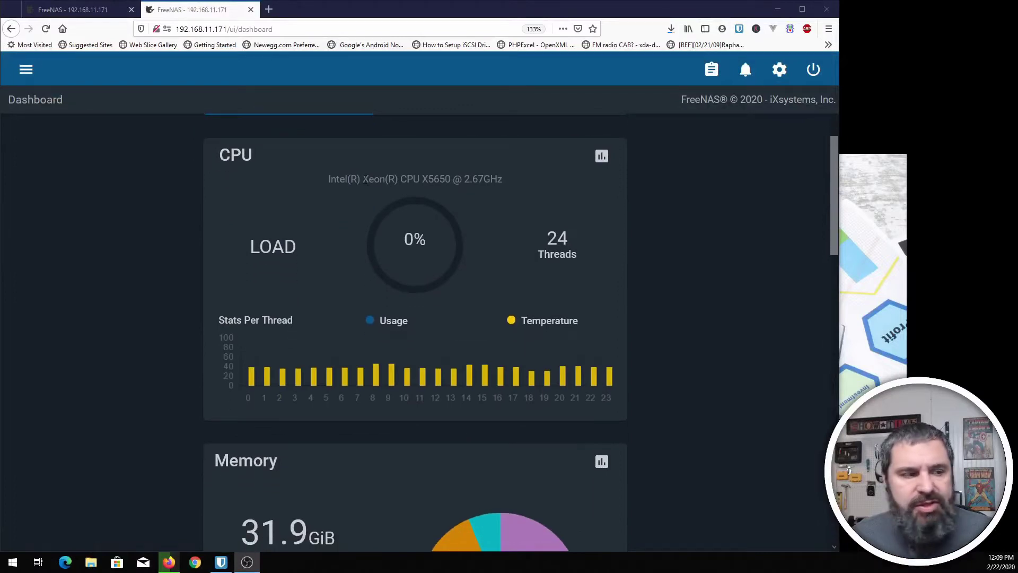
pyautogui.moveTo(363, 179); pyautogui.dragTo(440, 179)
pyautogui.click(346, 206)
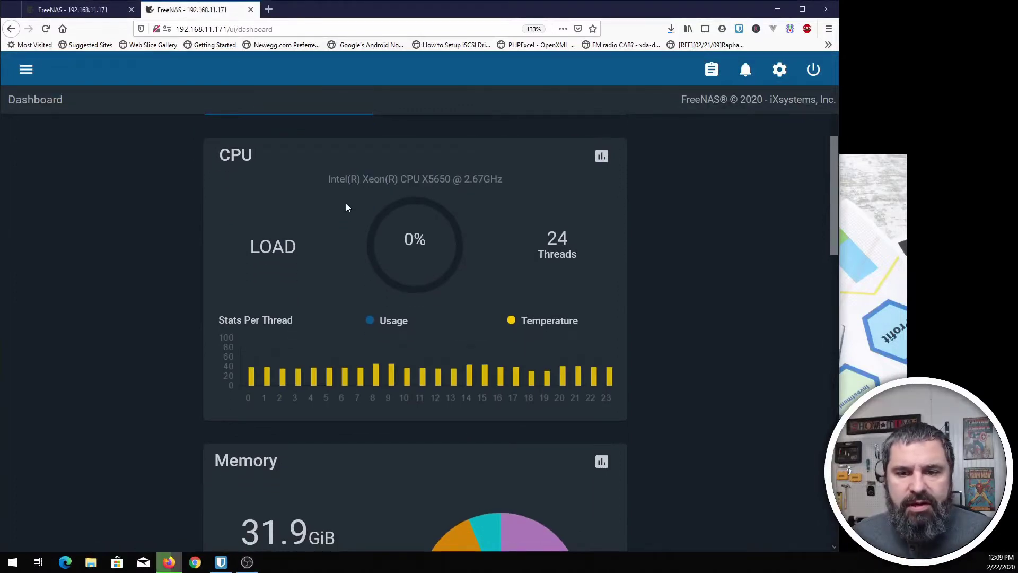
pyautogui.scroll(-9, 298, 263)
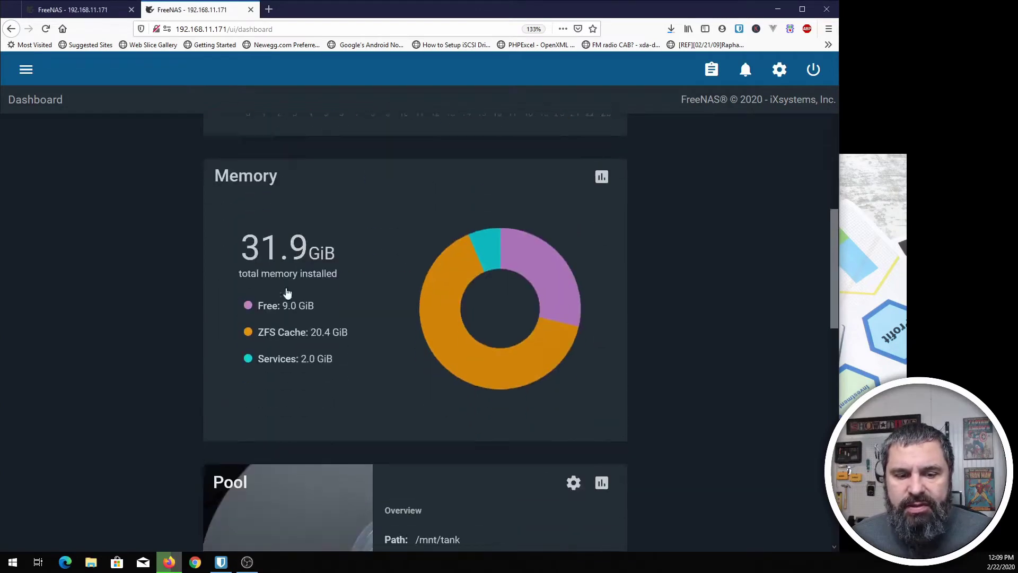
pyautogui.scroll(-6, 298, 311)
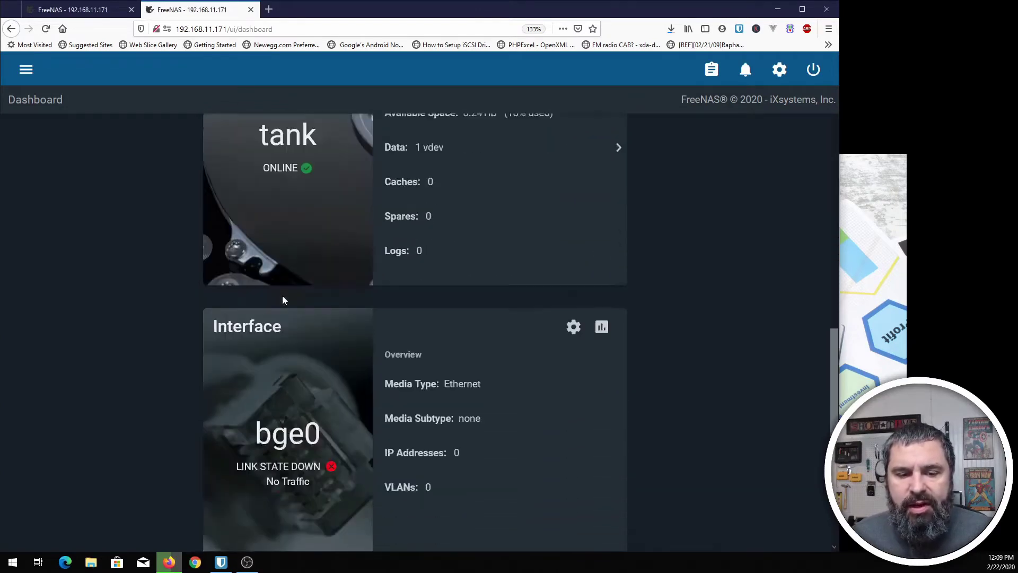
pyautogui.scroll(4, 177, 248)
# - Switch to the Virtual Machines page and scroll the sidebar to its entry
pyautogui.click(72, 11)
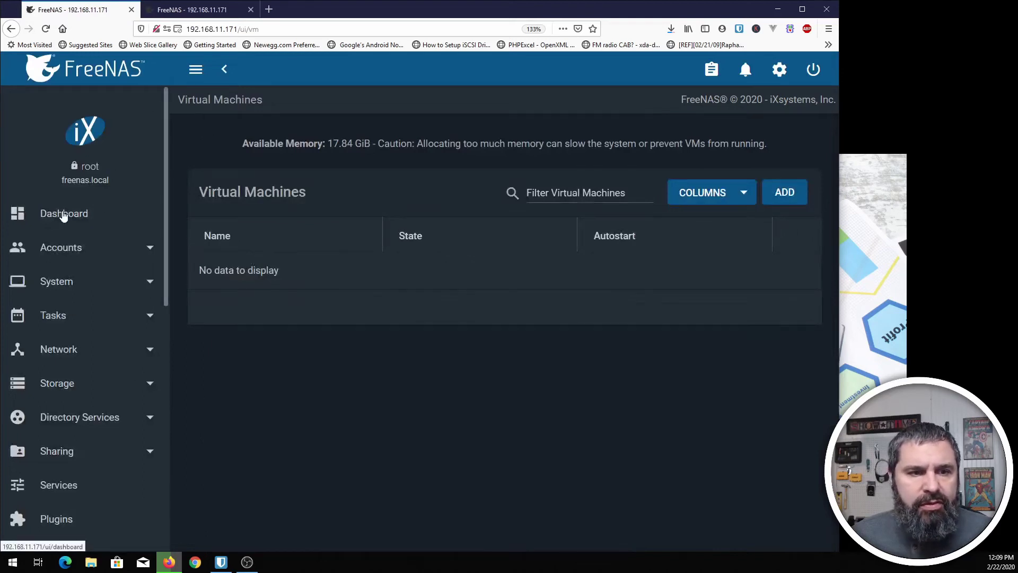
pyautogui.scroll(-3, 61, 217)
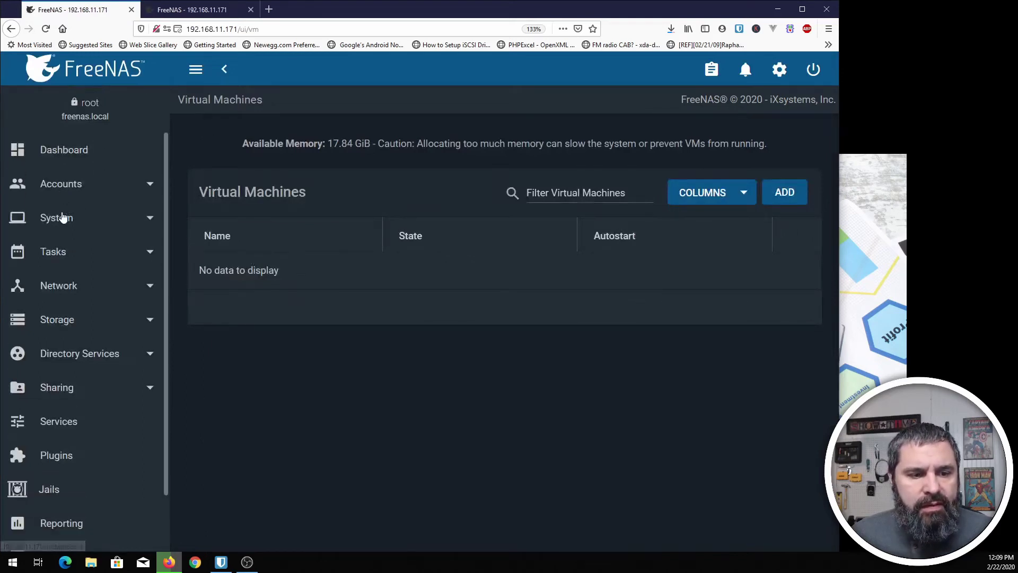
pyautogui.scroll(3, 59, 159)
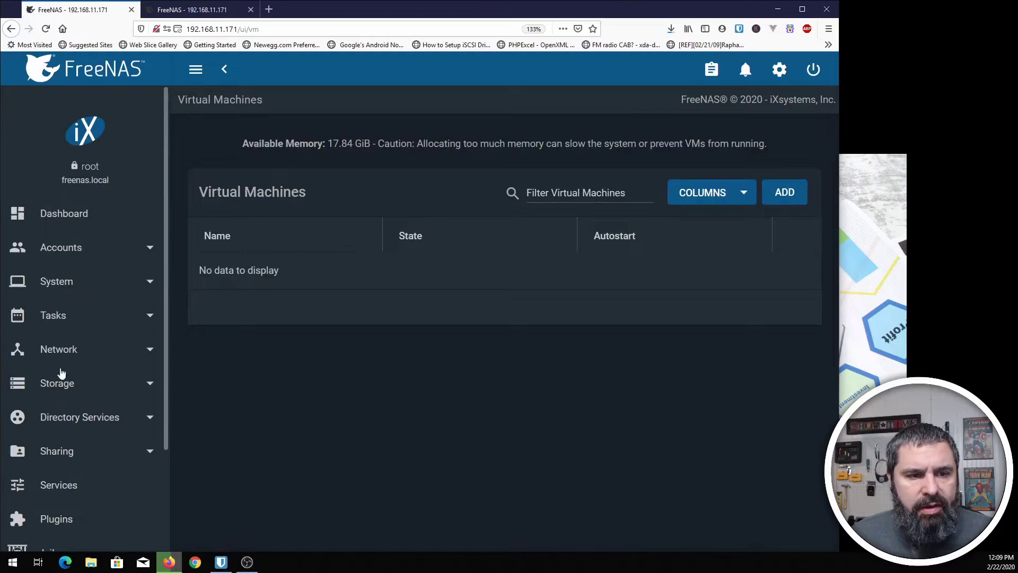
pyautogui.scroll(-3, 62, 228)
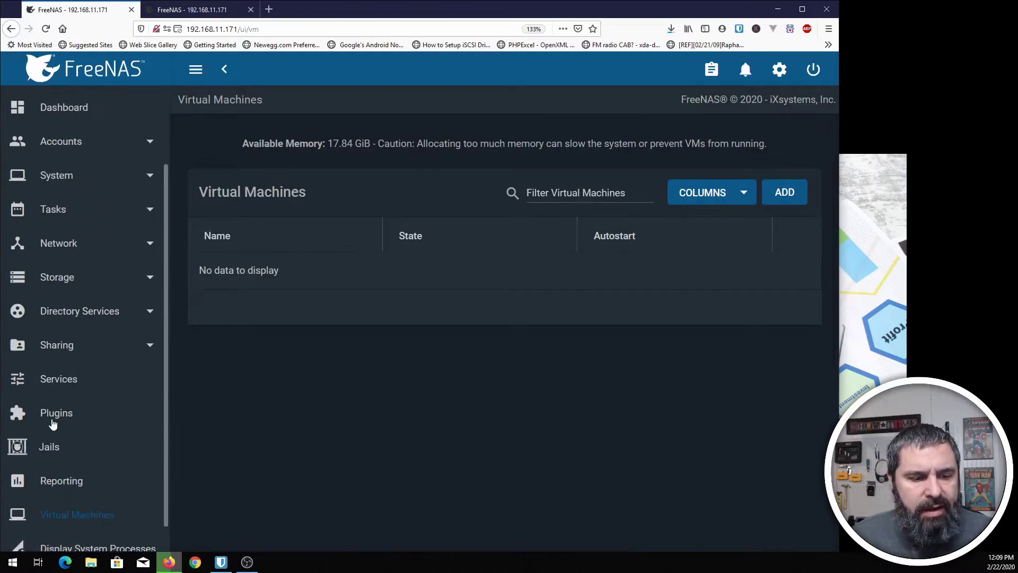
pyautogui.scroll(-2, 58, 440)
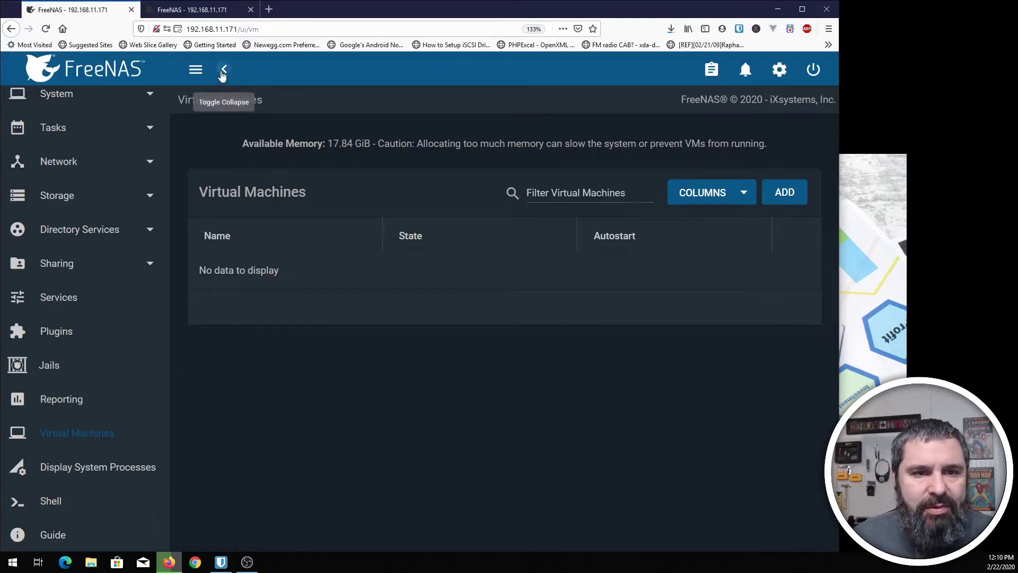
# - Collapse and hide the sidebar, then highlight the 17.84 GiB available-memory notice
pyautogui.click(223, 73)
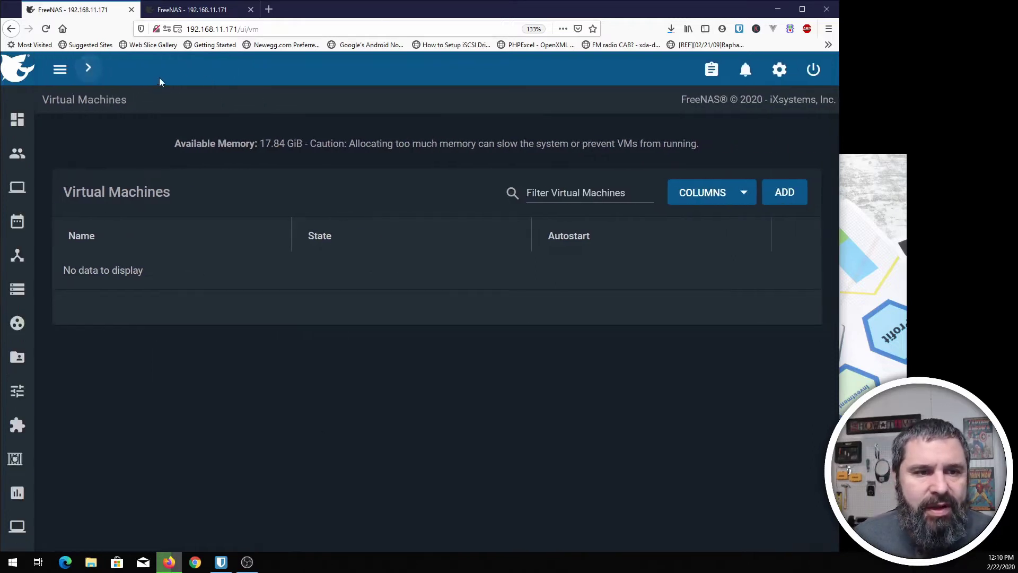
pyautogui.click(58, 74)
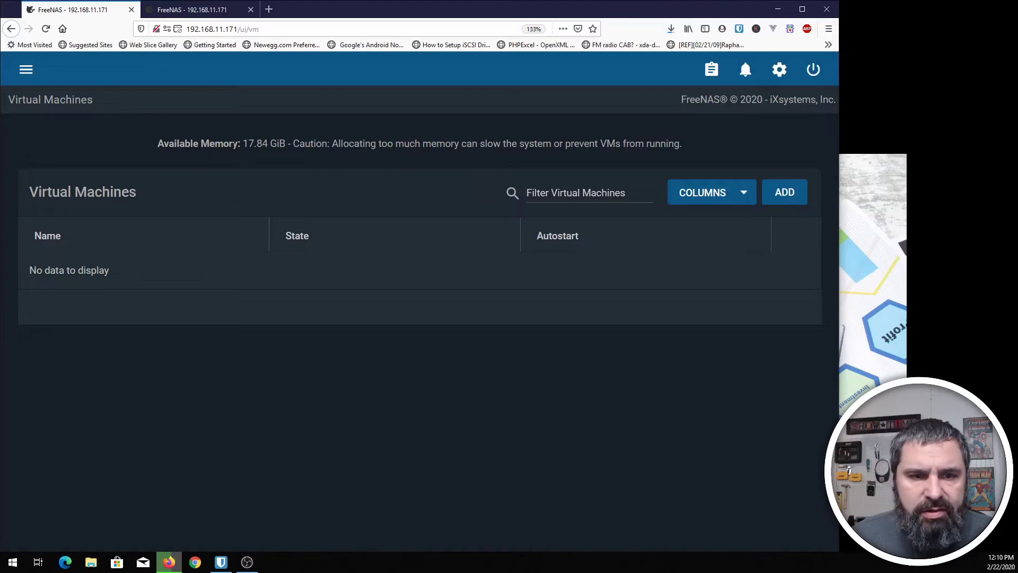
pyautogui.moveTo(242, 143); pyautogui.dragTo(697, 147)
pyautogui.click(490, 144)
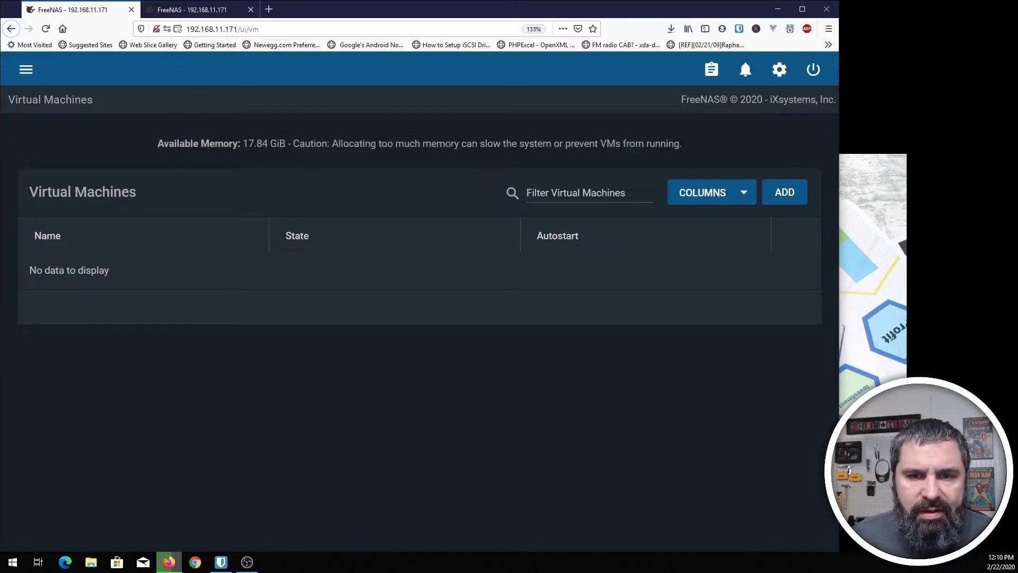
pyautogui.moveTo(238, 143); pyautogui.dragTo(291, 144)
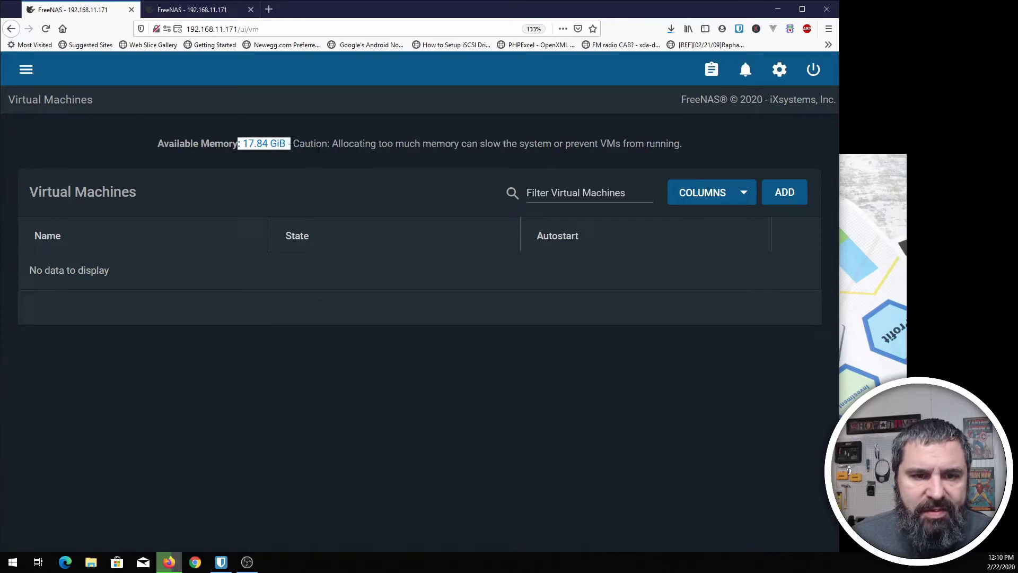
pyautogui.click(304, 157)
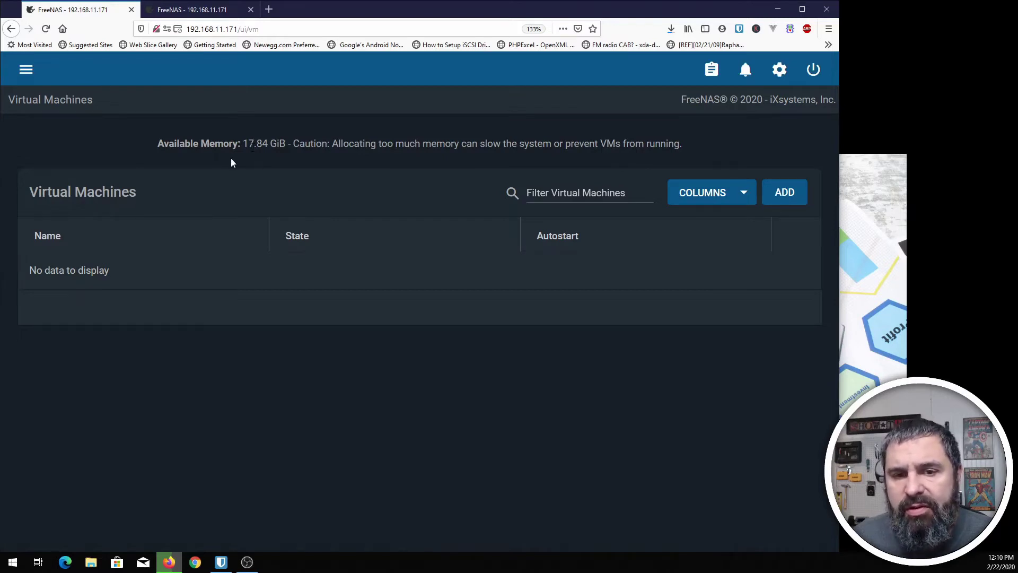
# - Start adding a new virtual machine with Linux as the guest operating system
pyautogui.click(788, 195)
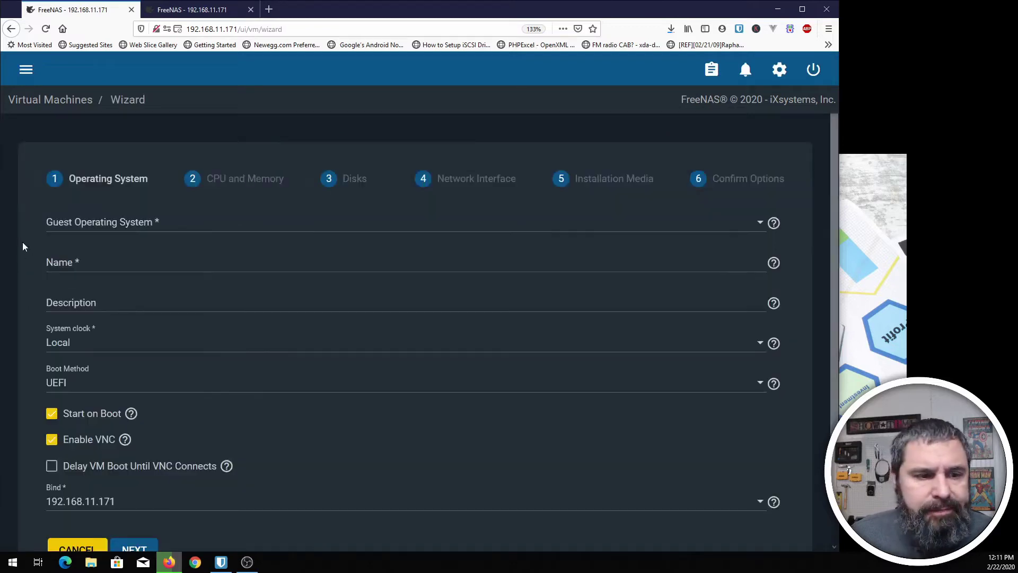
pyautogui.click(103, 222)
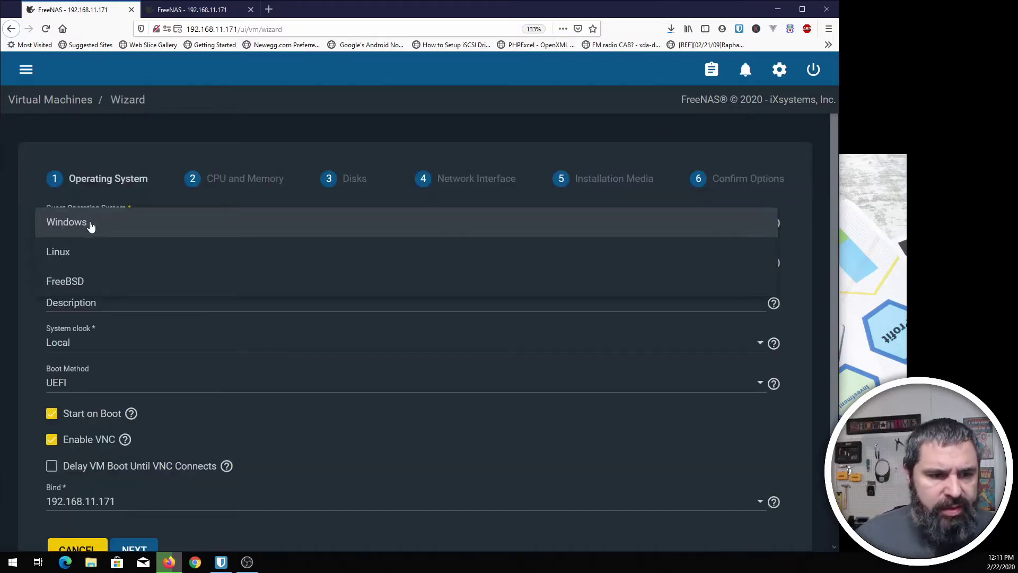
pyautogui.click(77, 253)
# - Name the VM 'poptest' and give it the description 'freenas linux vm'
pyautogui.click(88, 258)
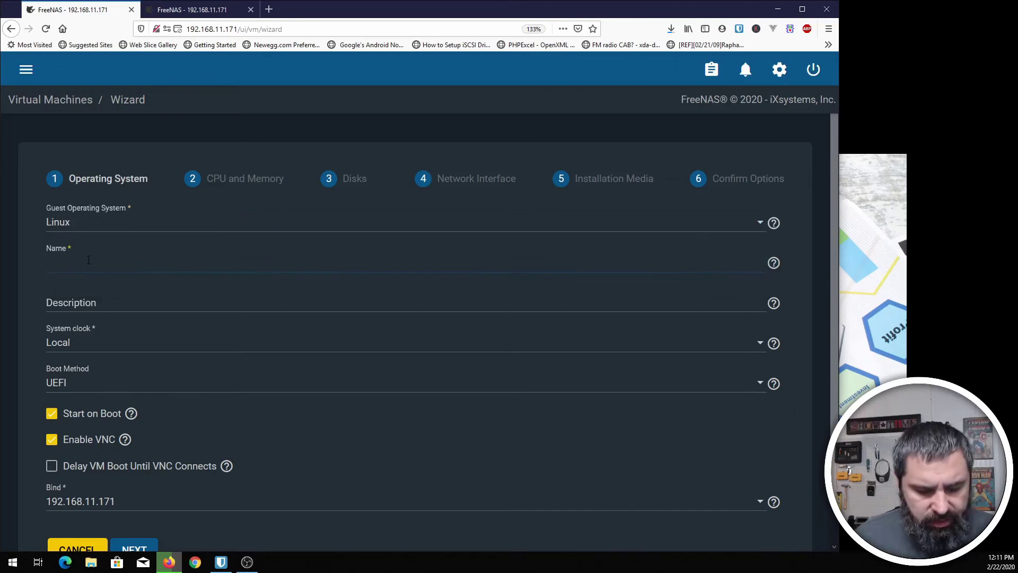
pyautogui.write('pop')
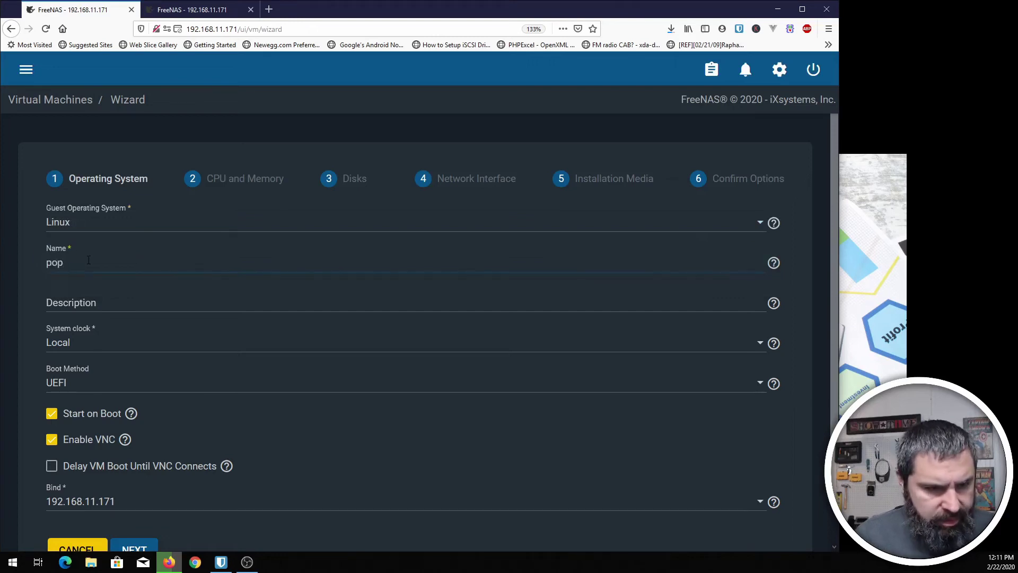
pyautogui.write('test')
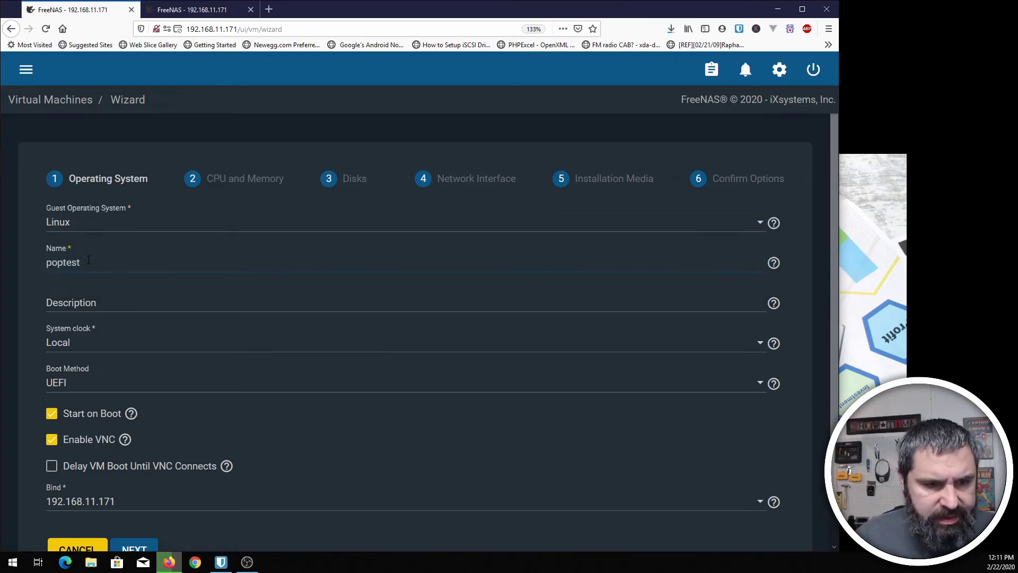
pyautogui.click(88, 297)
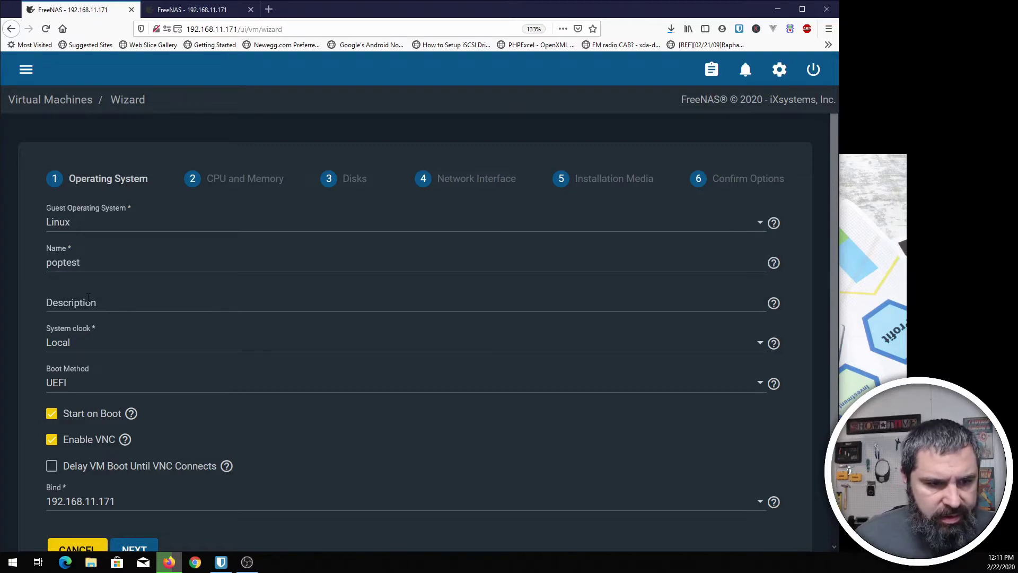
pyautogui.click(91, 300)
pyautogui.write('free')
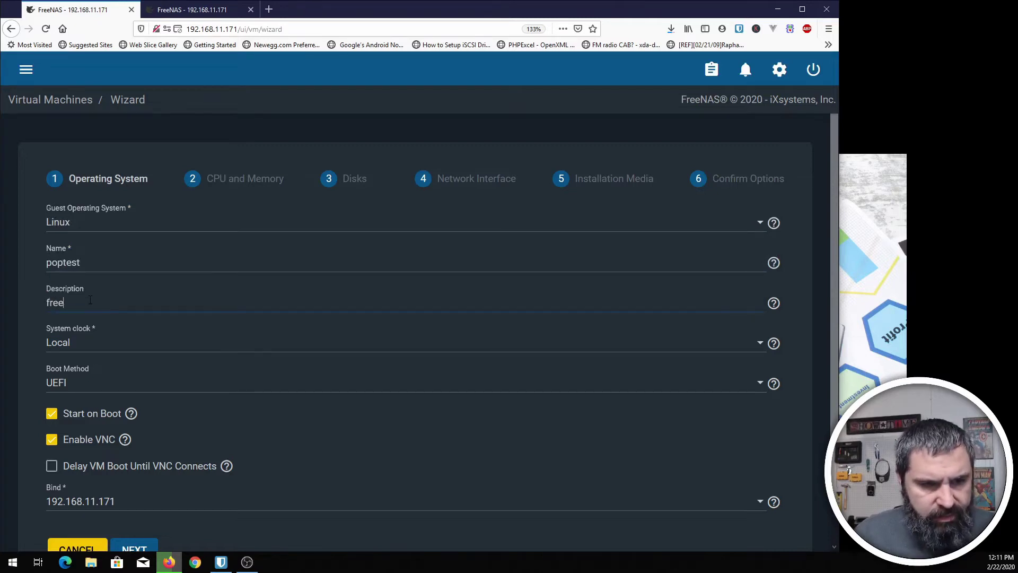
pyautogui.write('nas li')
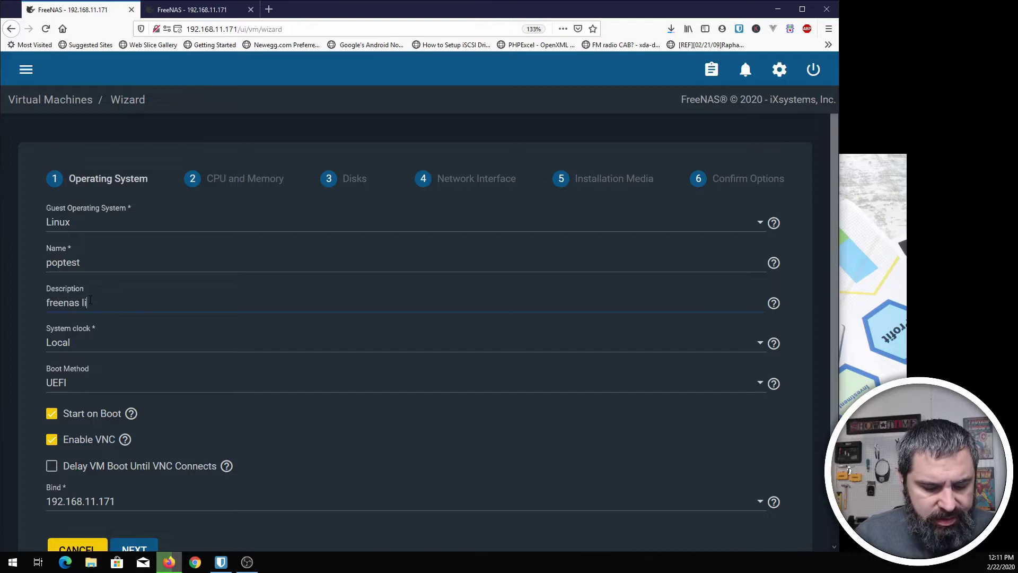
pyautogui.write('nux vm')
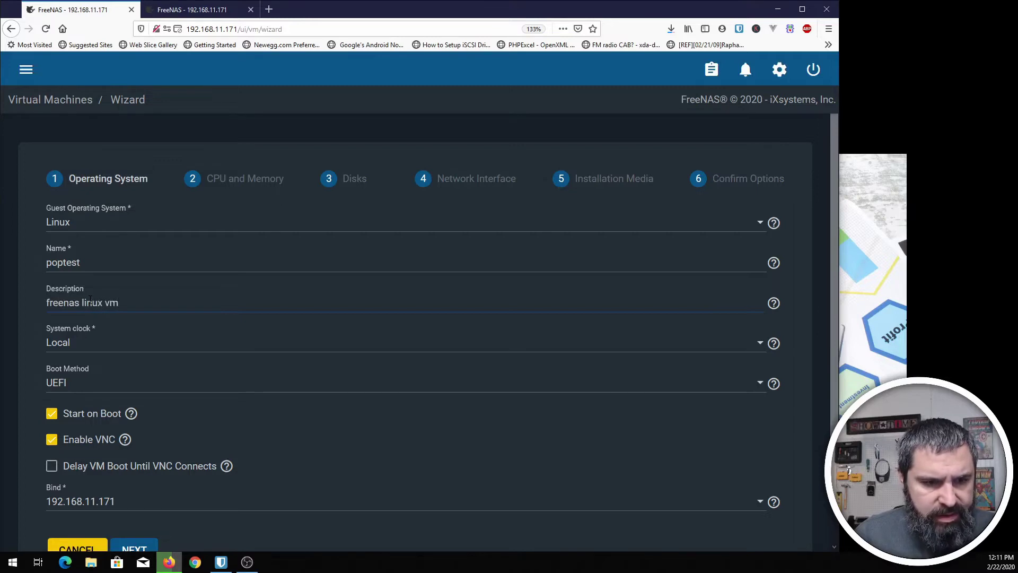
pyautogui.scroll(-2, 73, 250)
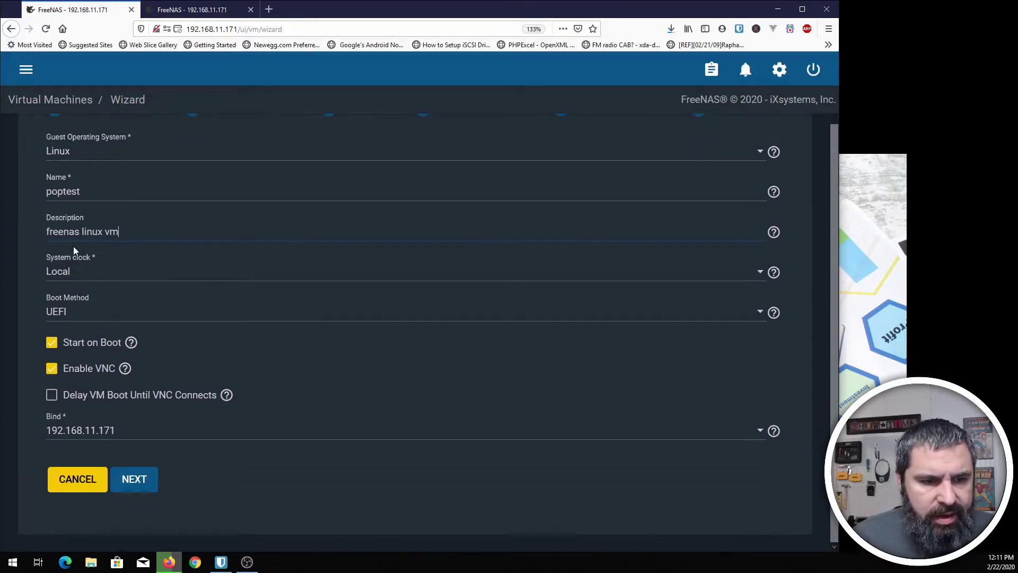
pyautogui.scroll(2, 66, 276)
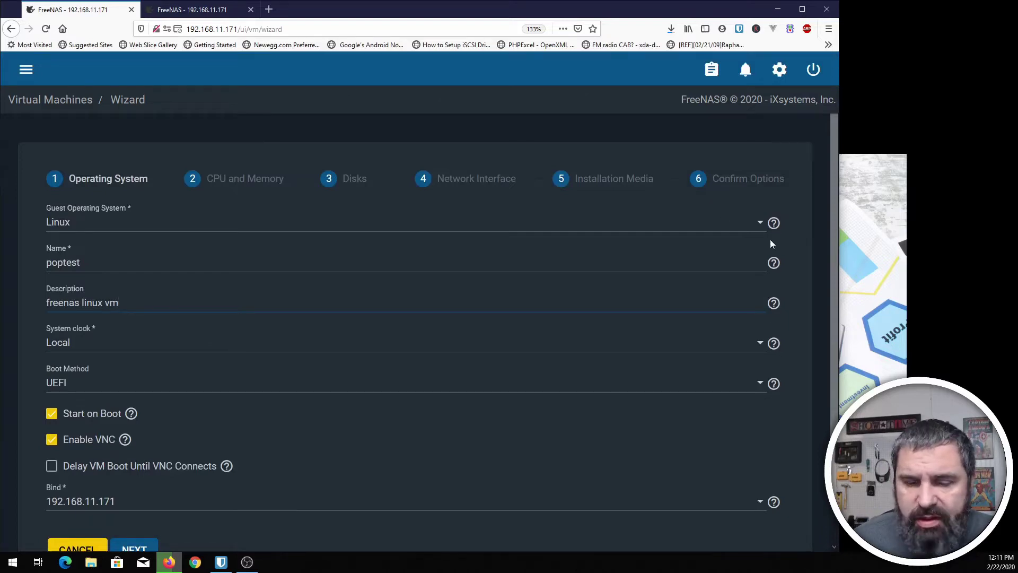
pyautogui.click(773, 223)
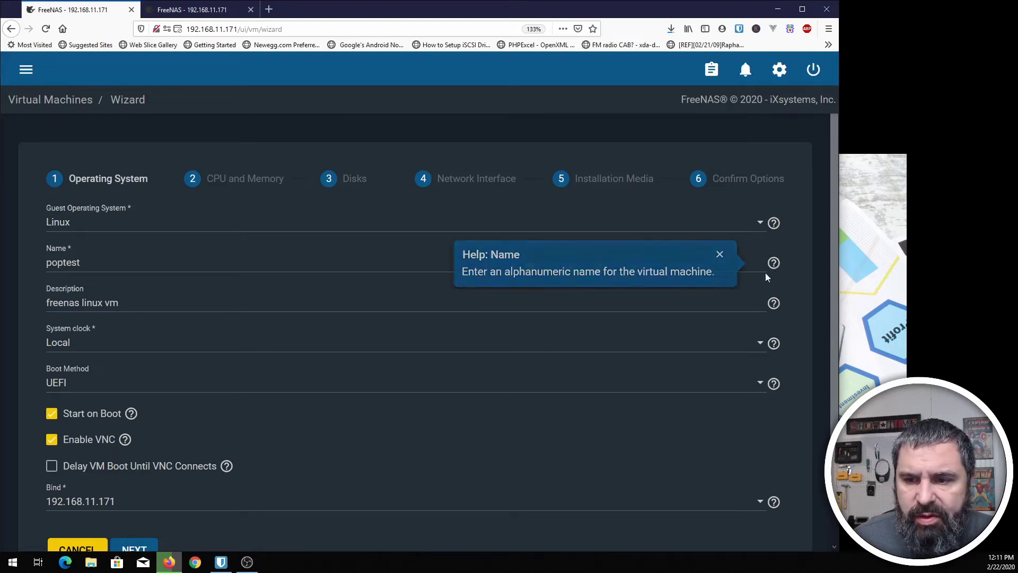
pyautogui.scroll(-2, 62, 333)
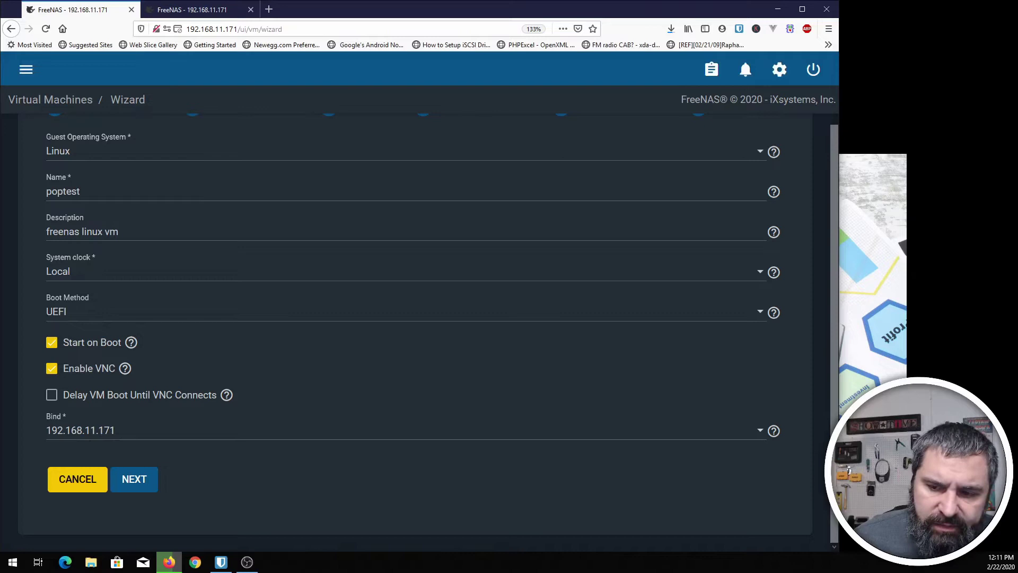
pyautogui.click(774, 432)
pyautogui.scroll(-1, 703, 438)
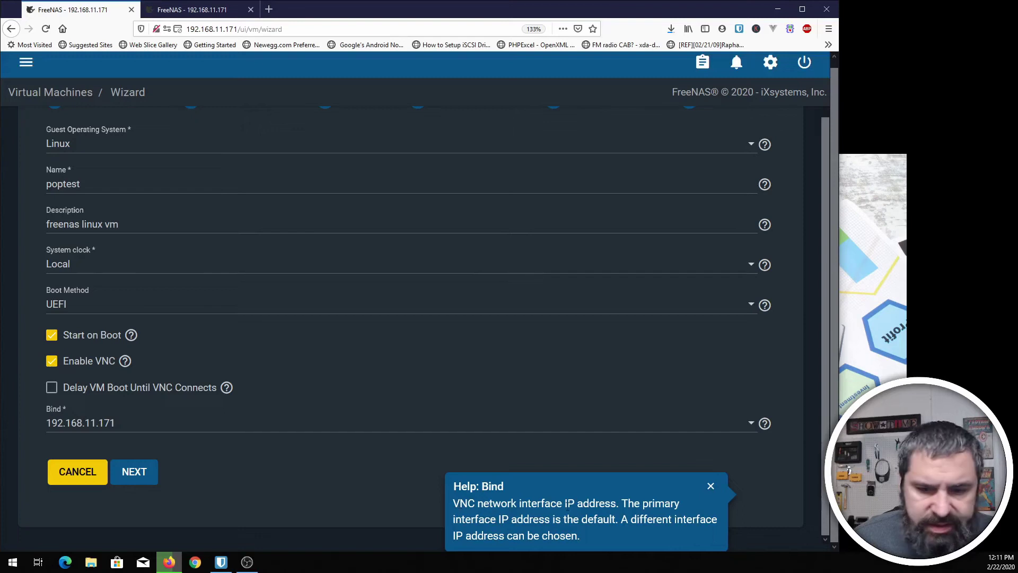
pyautogui.click(711, 486)
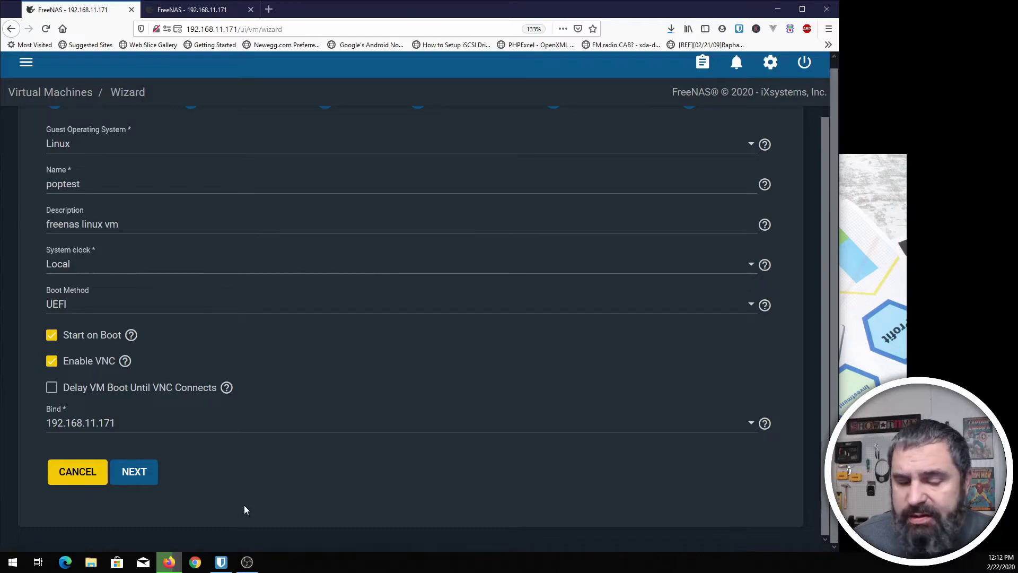
# - Set 4 virtual CPUs and 4096 MiB of memory for the VM
pyautogui.click(135, 474)
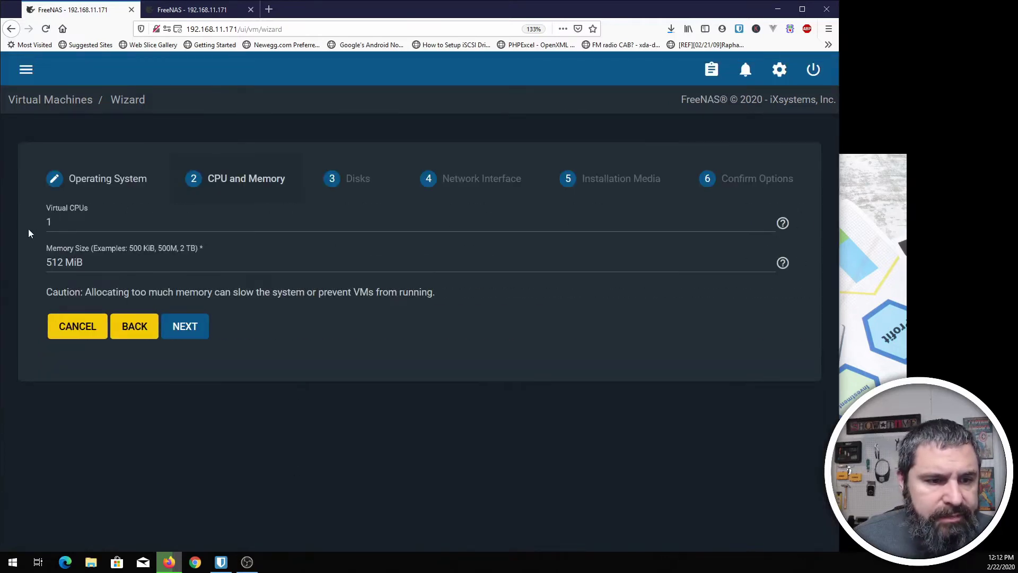
pyautogui.moveTo(55, 222); pyautogui.dragTo(37, 223)
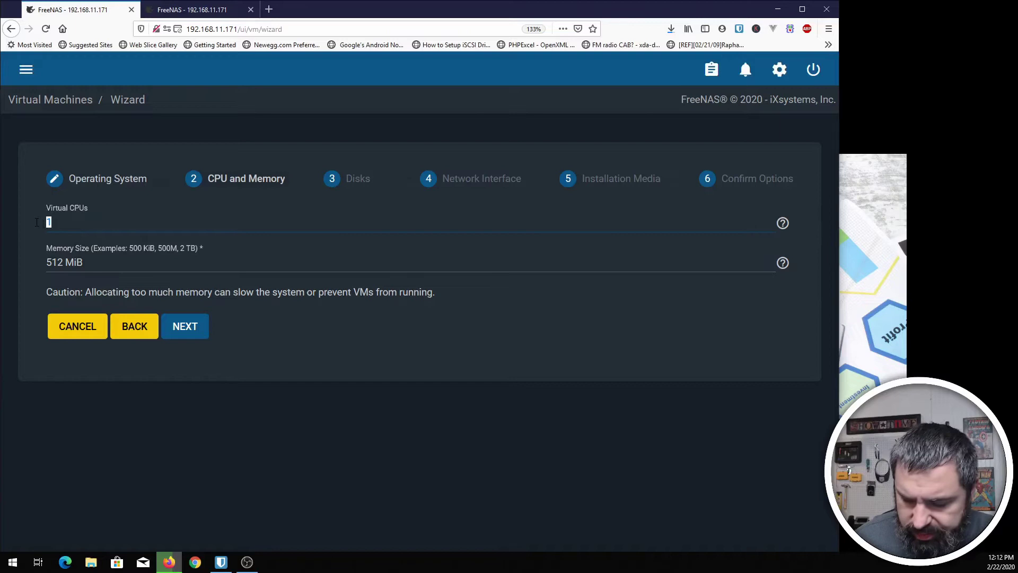
pyautogui.write('4')
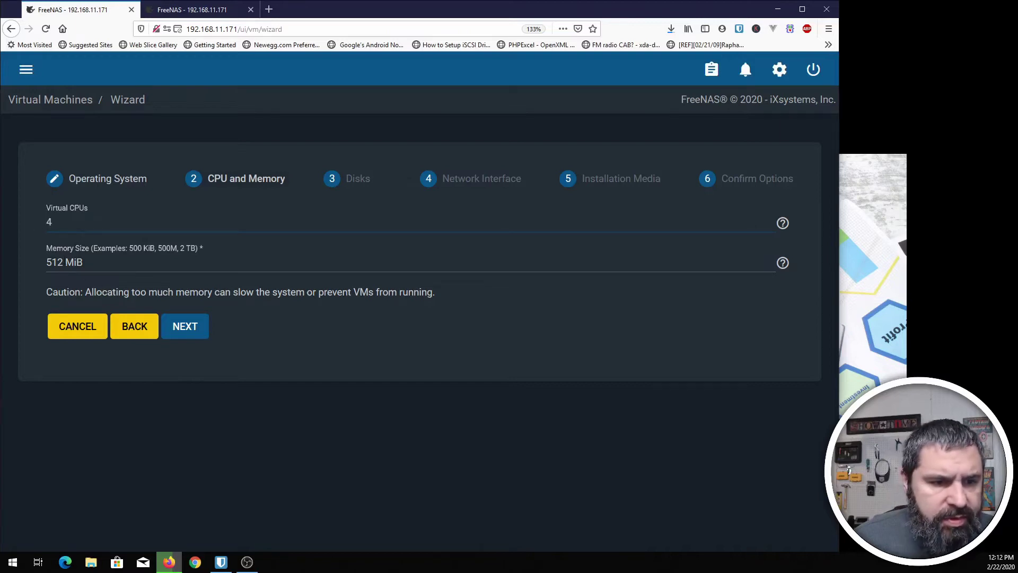
pyautogui.moveTo(63, 262); pyautogui.dragTo(29, 262)
pyautogui.write('4098')
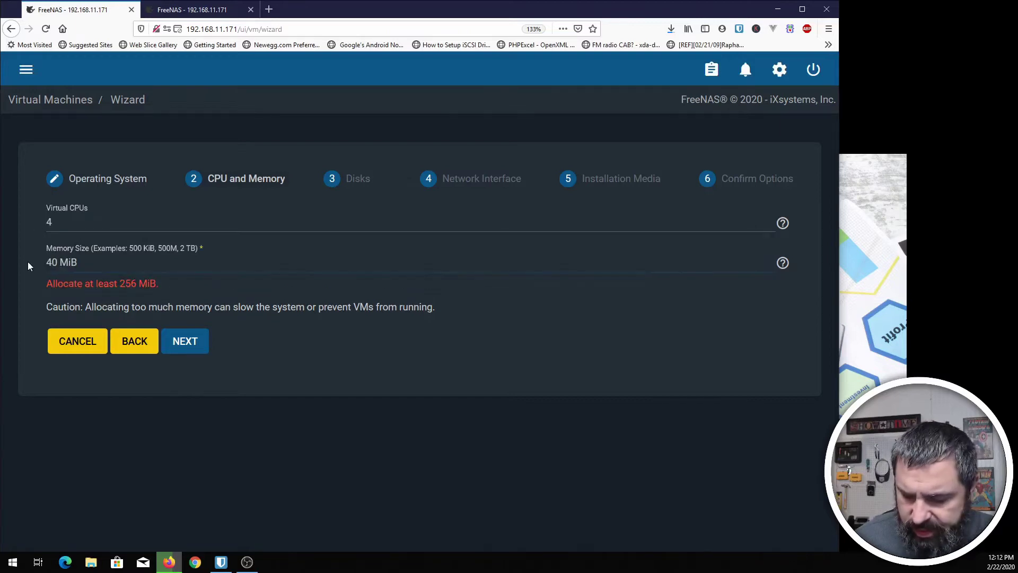
pyautogui.press('BackSpace')
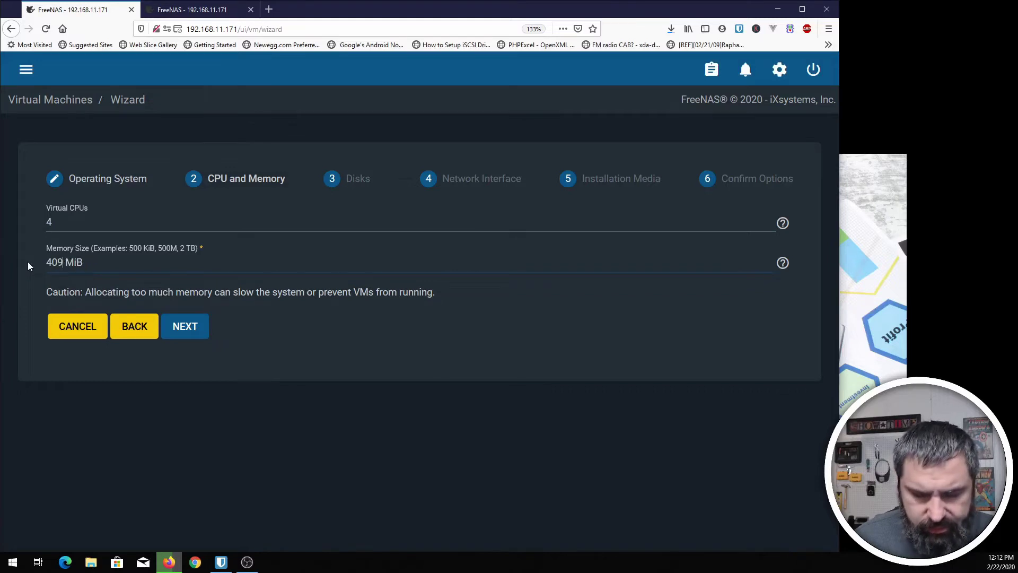
pyautogui.write('6')
pyautogui.click(168, 328)
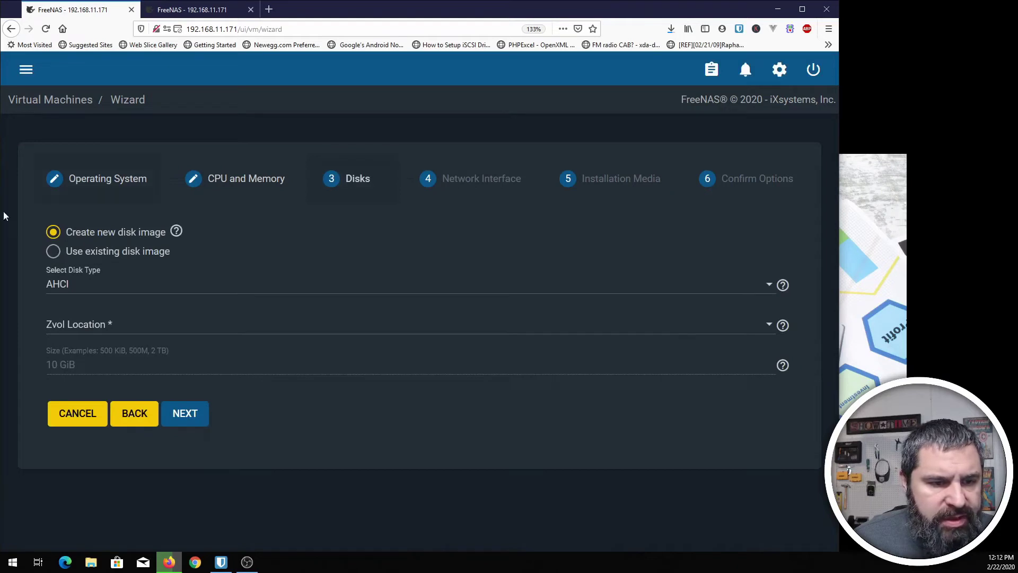
# - Place the VM's 128 GiB disk image zvol in tank/vm
pyautogui.click(74, 326)
pyautogui.scroll(-10, 81, 364)
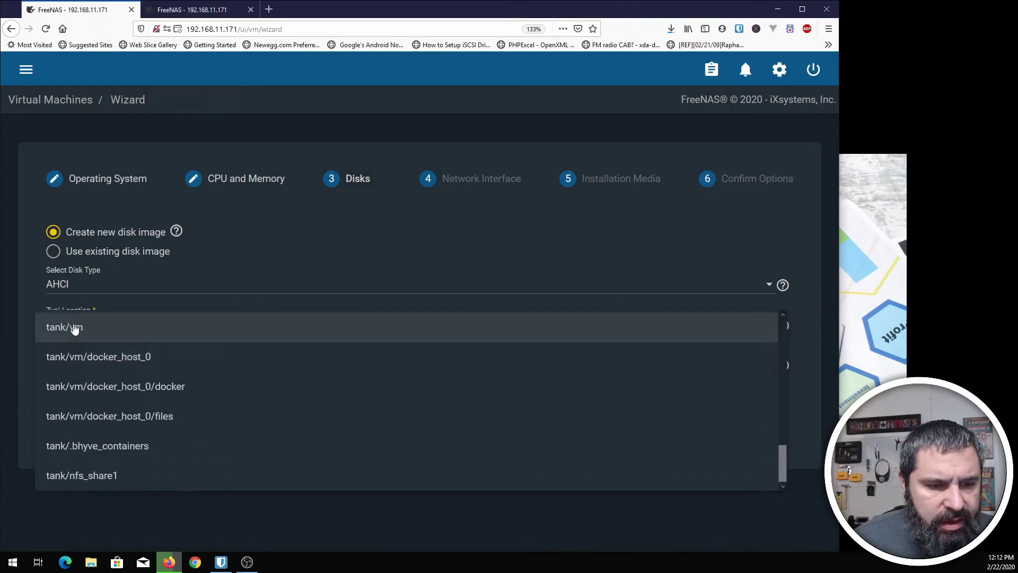
pyautogui.click(73, 328)
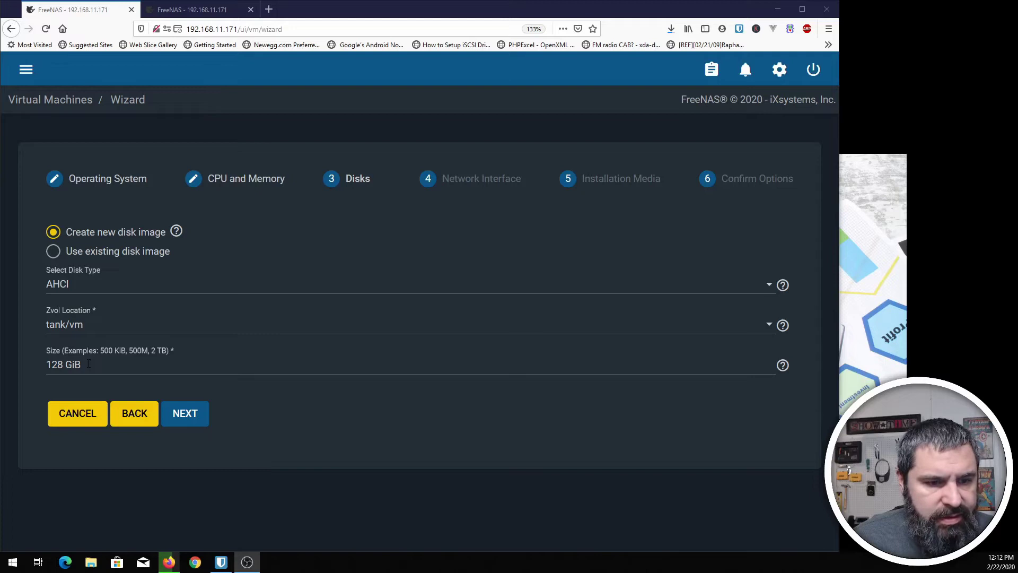
pyautogui.click(188, 414)
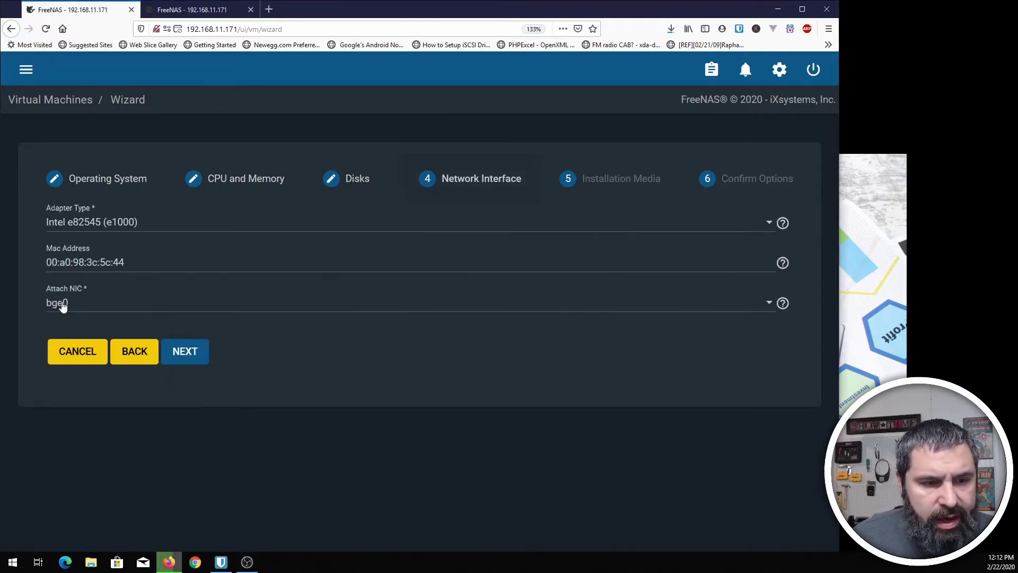
# - Attach the Intel e82545 (e1000) network adapter to host NIC bge1
pyautogui.click(63, 307)
pyautogui.click(63, 334)
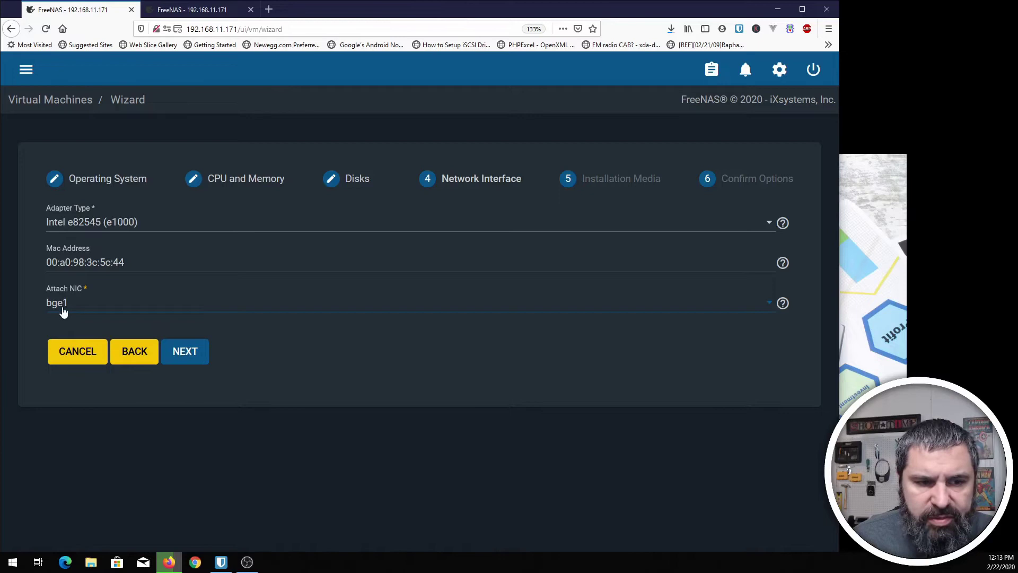
pyautogui.click(94, 234)
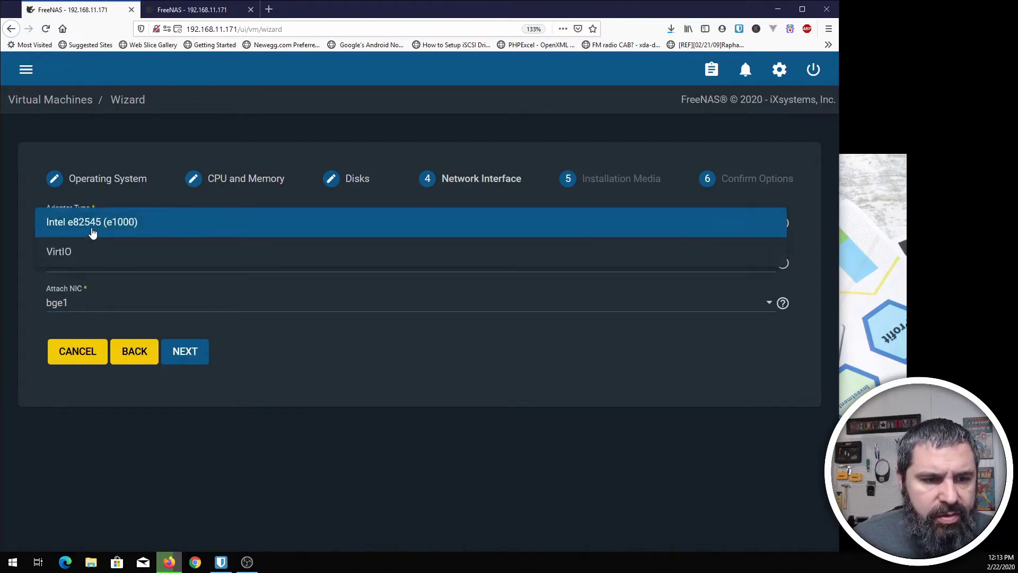
pyautogui.click(93, 234)
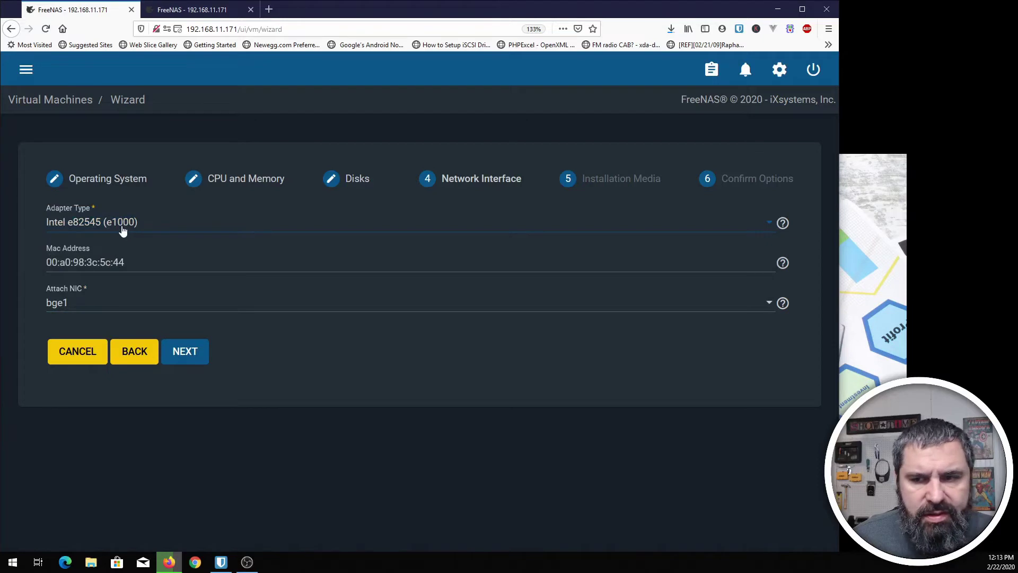
pyautogui.click(192, 353)
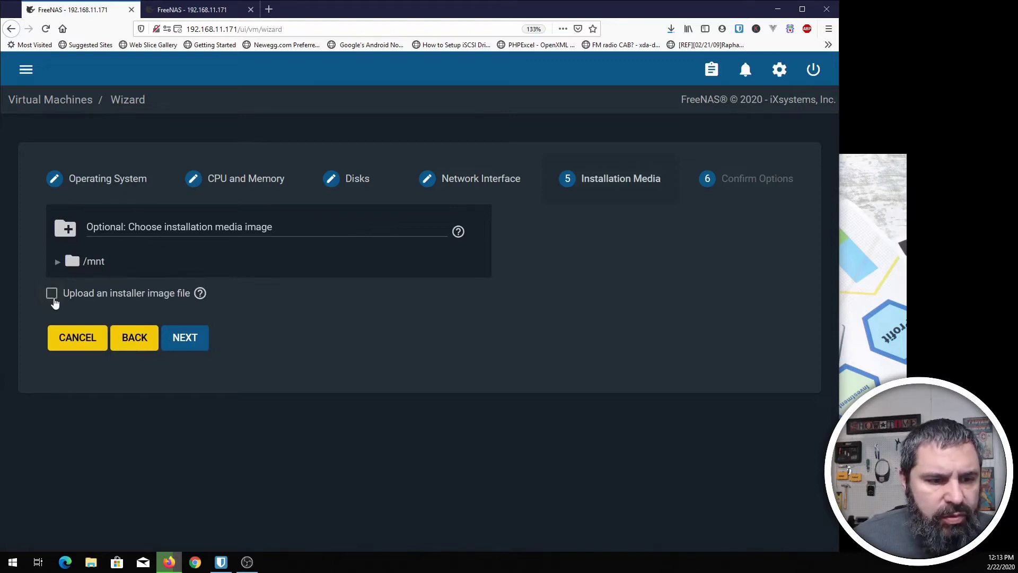
# - Enable installer image upload with /mnt/tank/vm as the ISO save location
pyautogui.click(51, 293)
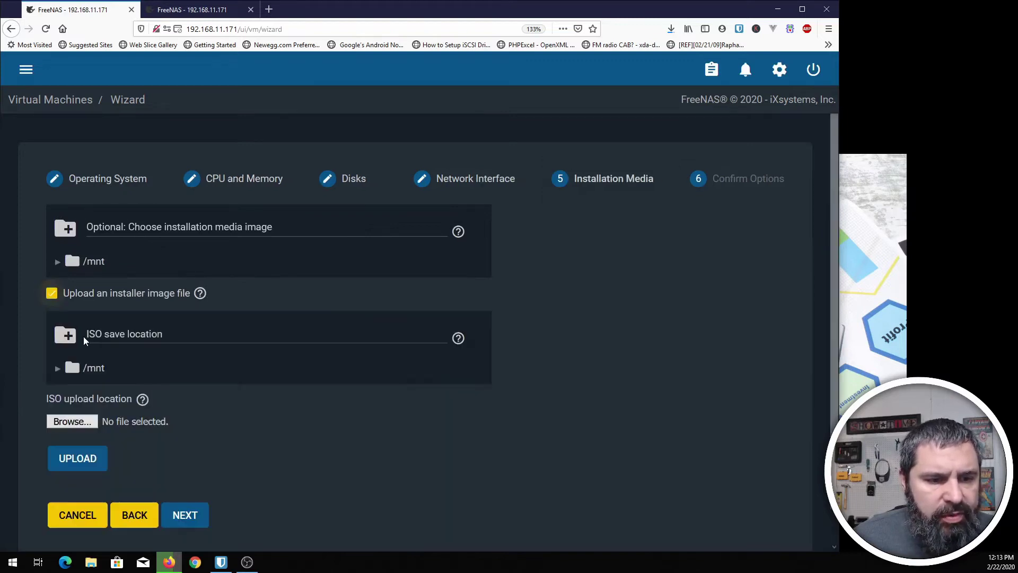
pyautogui.click(57, 367)
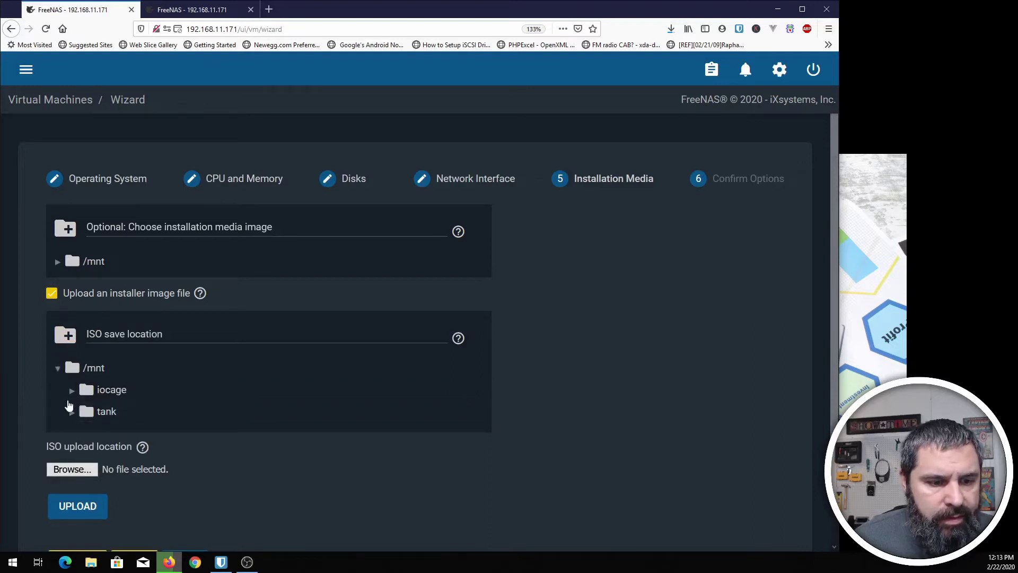
pyautogui.scroll(-3, 66, 404)
pyautogui.click(72, 336)
pyautogui.scroll(-2, 60, 357)
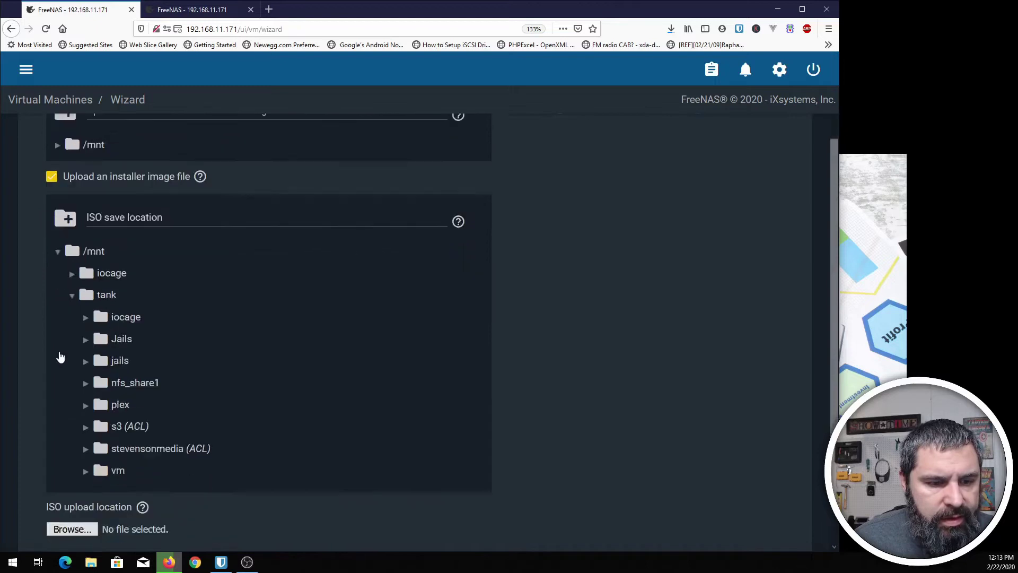
pyautogui.scroll(-2, 60, 357)
pyautogui.click(86, 368)
pyautogui.click(109, 368)
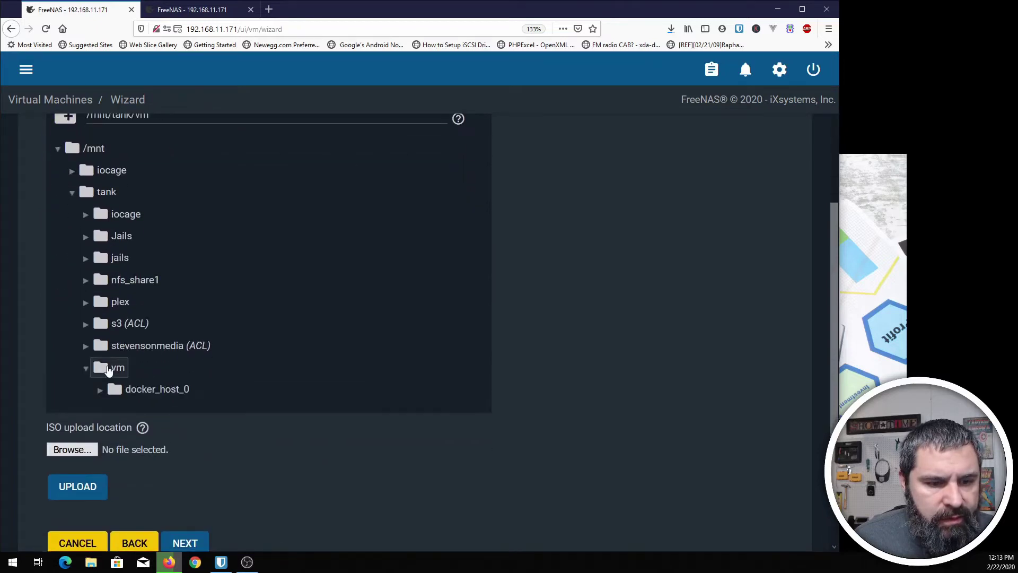
# - Upload pop-os_19.04_amd64_intel_4.iso as the VM's installation media
pyautogui.click(72, 449)
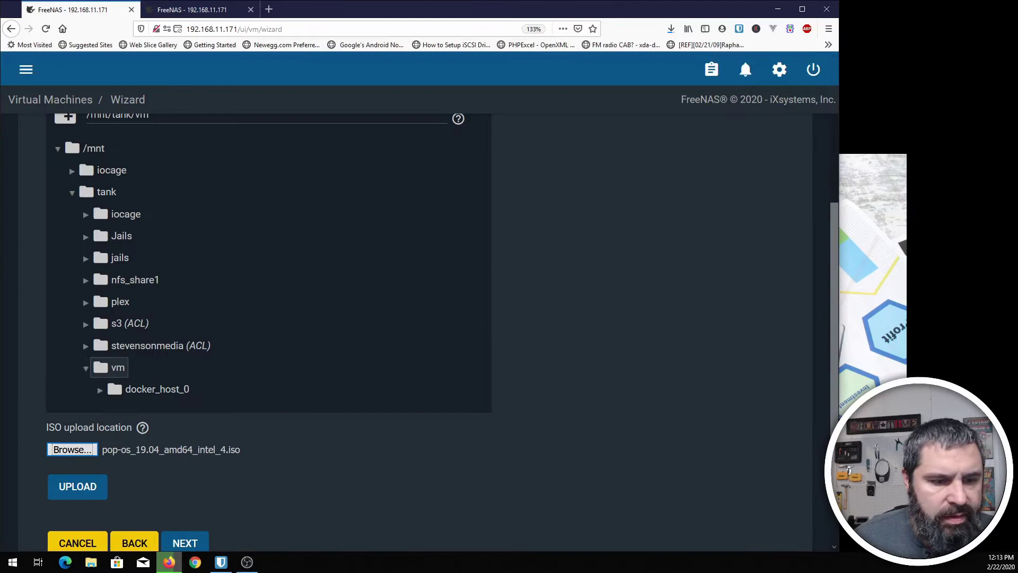
pyautogui.click(361, 436)
pyautogui.scroll(-2, 362, 436)
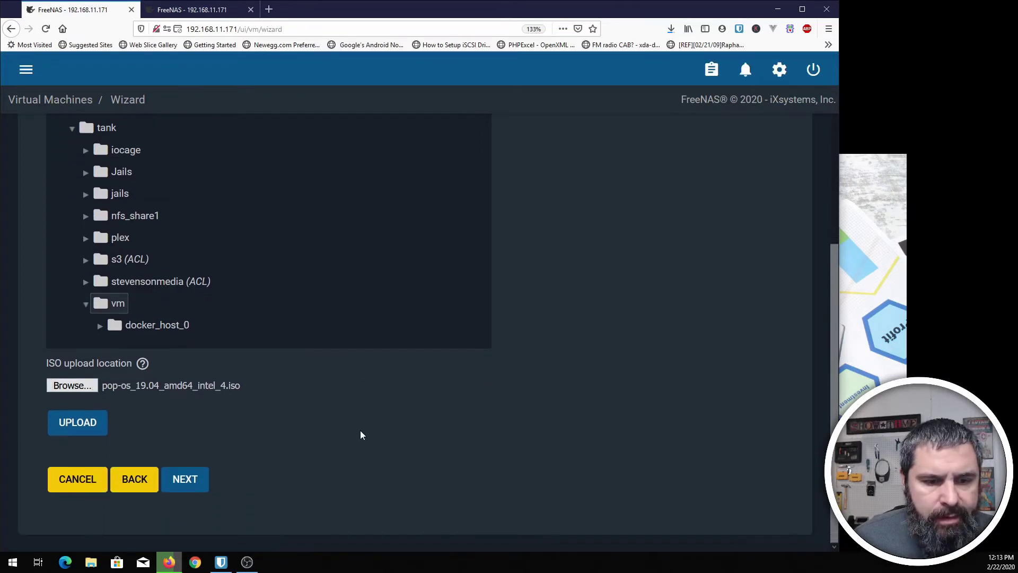
pyautogui.click(75, 424)
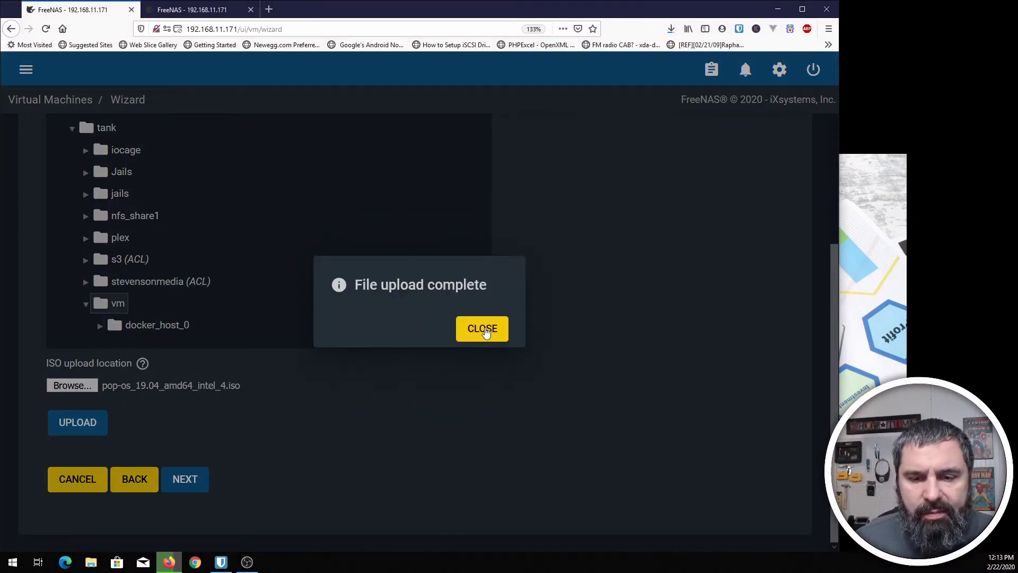
pyautogui.click(481, 329)
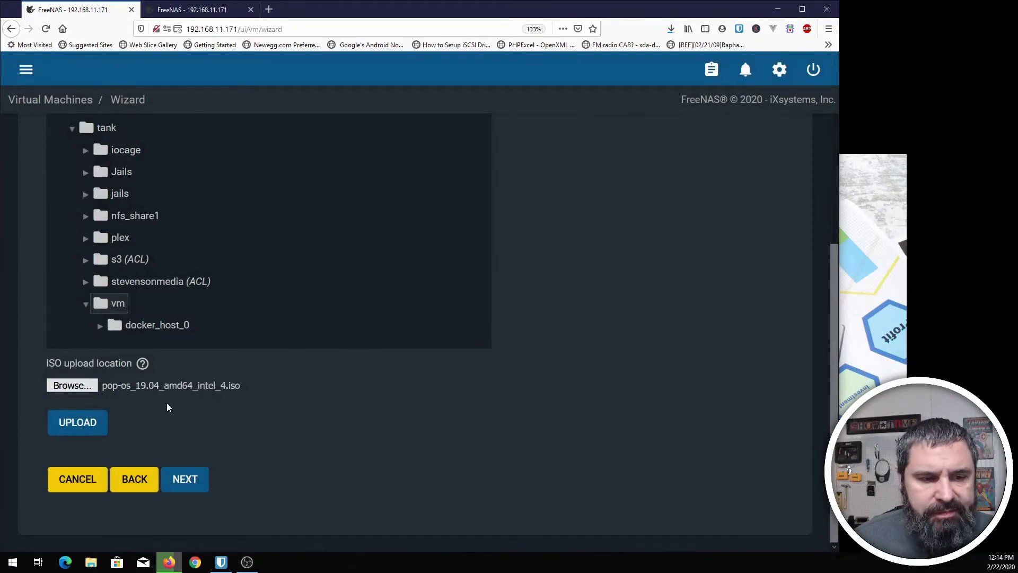
pyautogui.scroll(4, 167, 407)
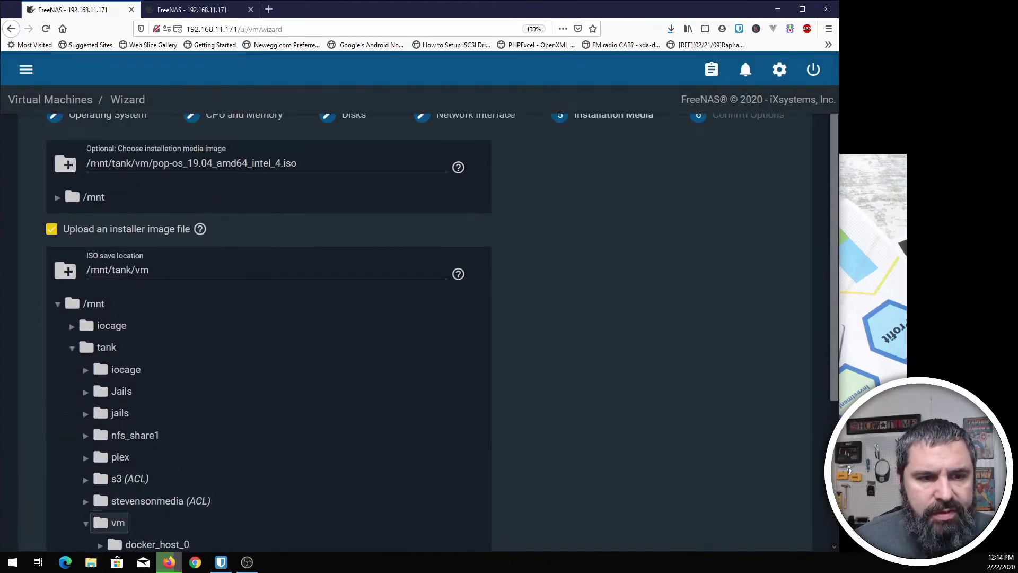
pyautogui.scroll(-4, 242, 250)
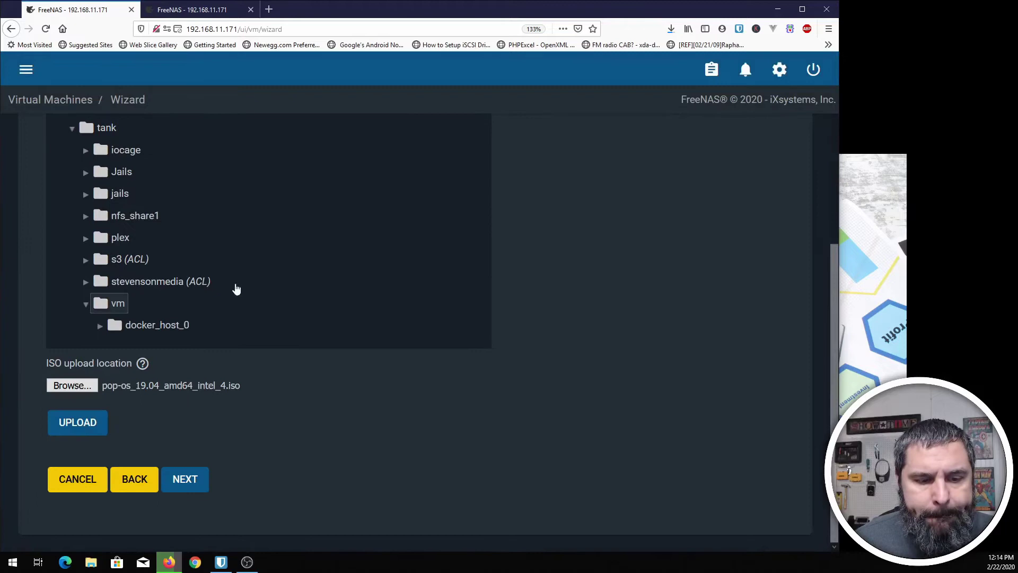
# - Submit the poptest VM's settings and switch its State on to start it
pyautogui.click(196, 477)
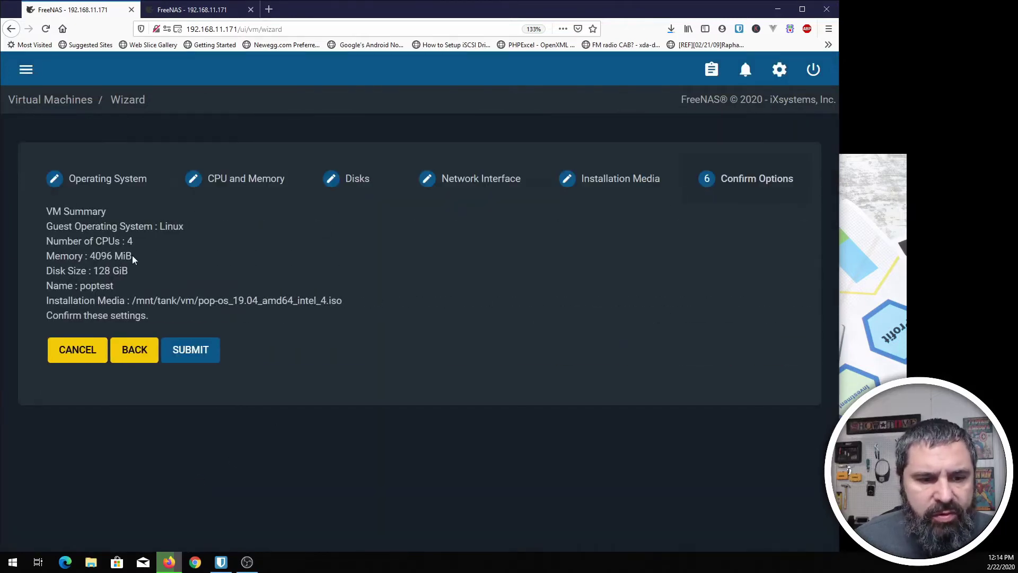
pyautogui.click(190, 350)
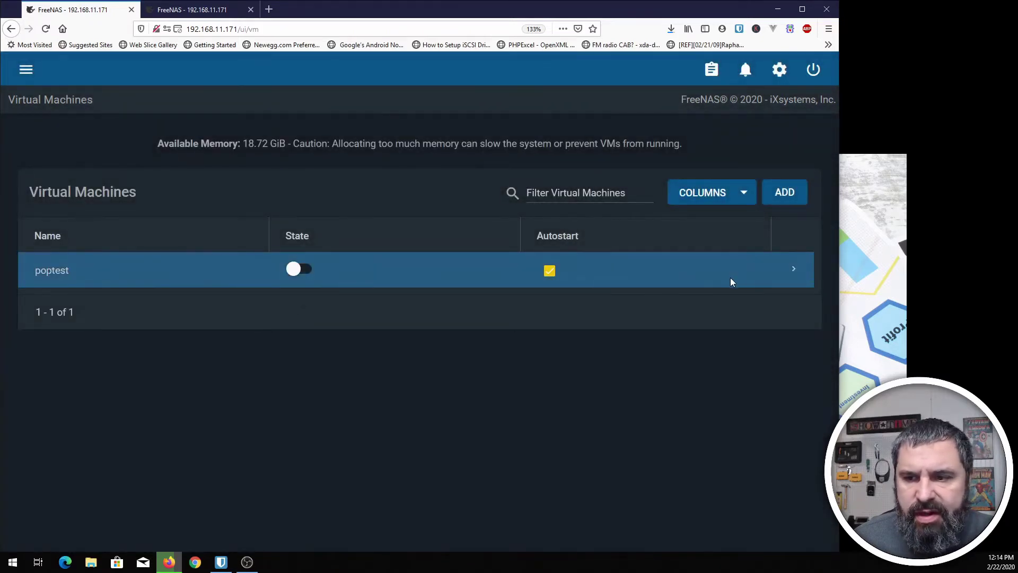
pyautogui.click(792, 271)
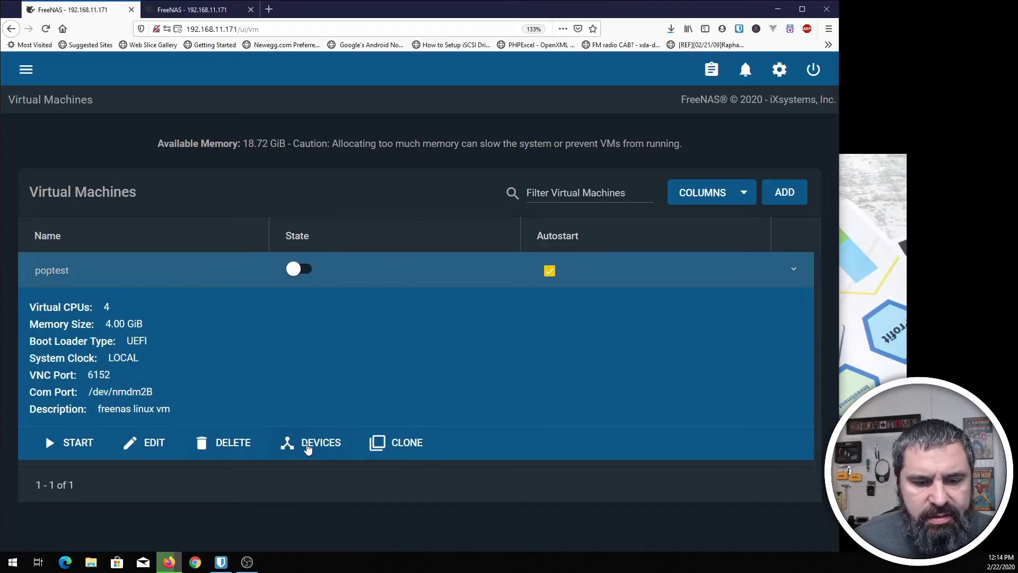
pyautogui.click(302, 271)
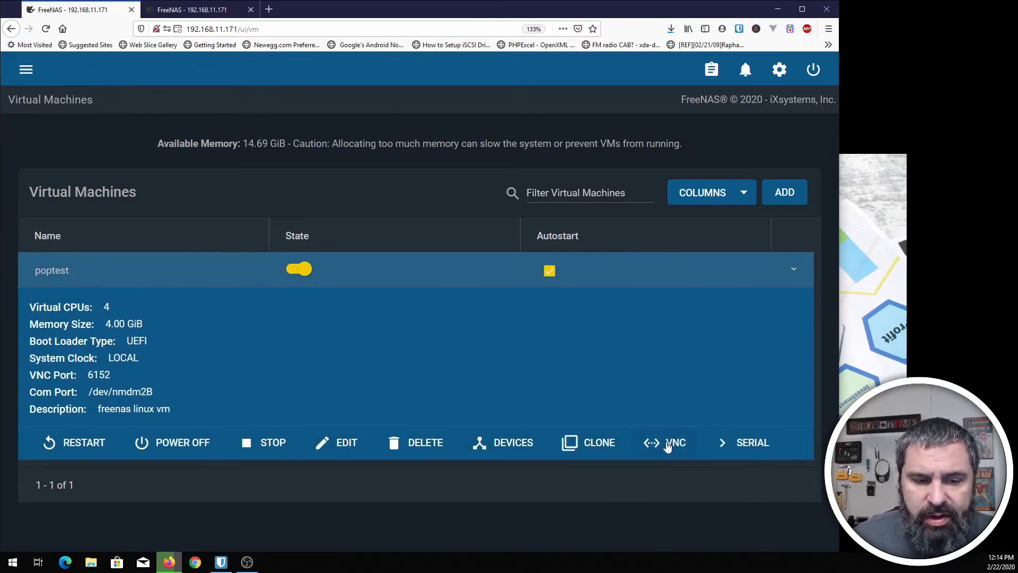
# - Open poptest's VNC console and set the noVNC scaling mode to Local Scaling
pyautogui.click(666, 444)
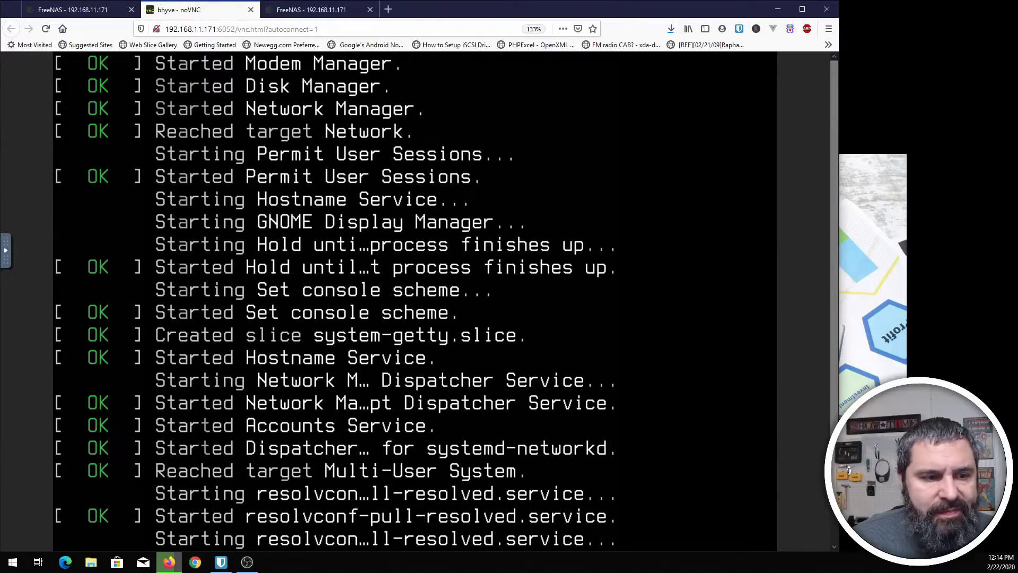
pyautogui.click(7, 256)
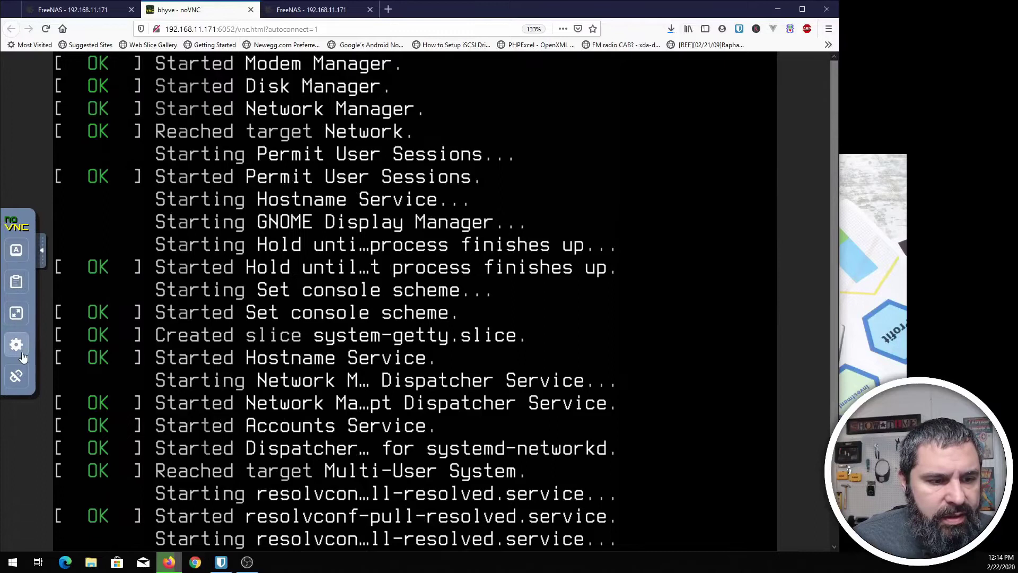
pyautogui.click(16, 345)
pyautogui.click(93, 338)
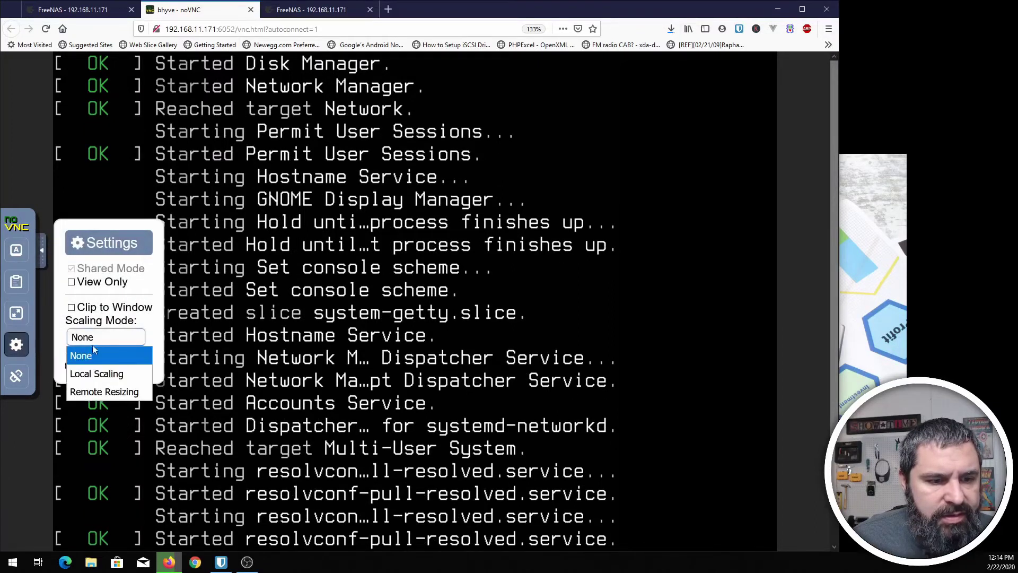
pyautogui.click(102, 373)
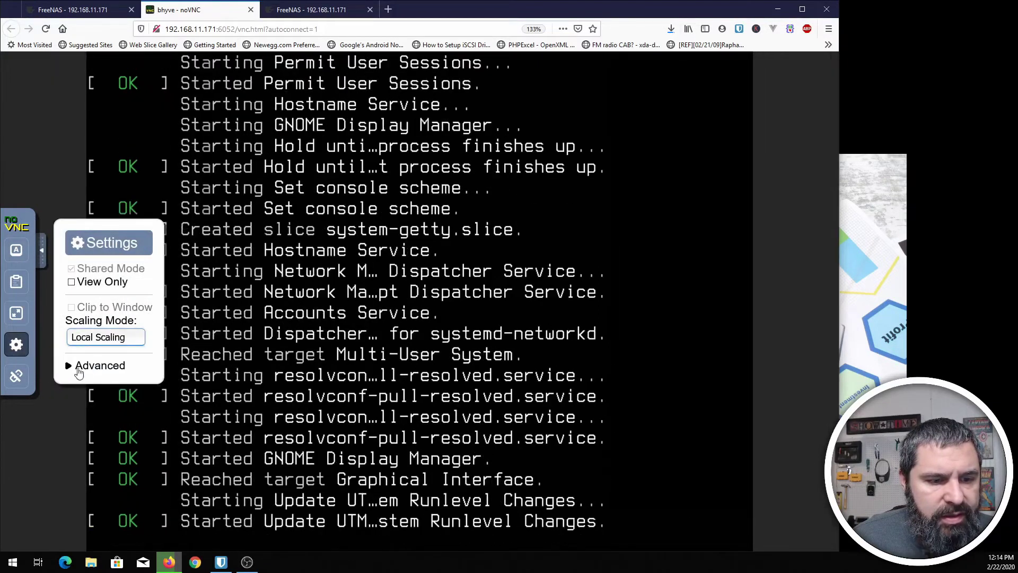
pyautogui.click(41, 254)
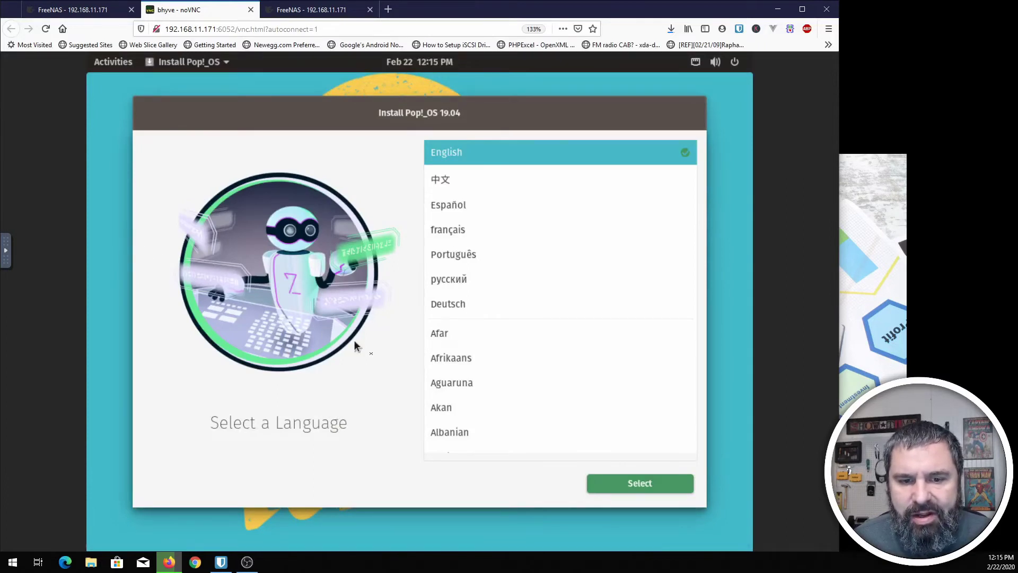
# - Choose English as the language and the Default English (US) keyboard layout
pyautogui.click(631, 486)
pyautogui.click(631, 486)
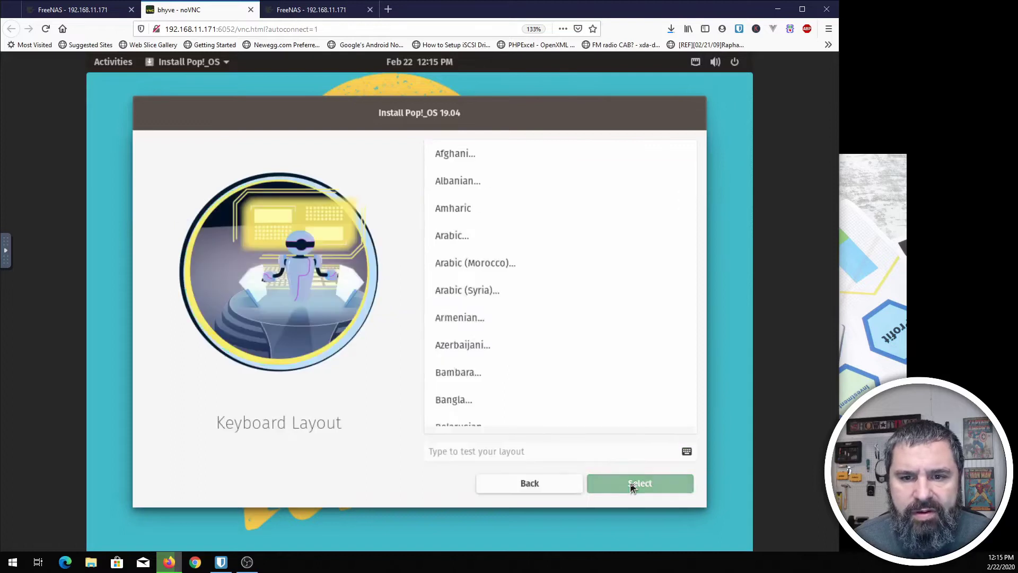
pyautogui.click(631, 486)
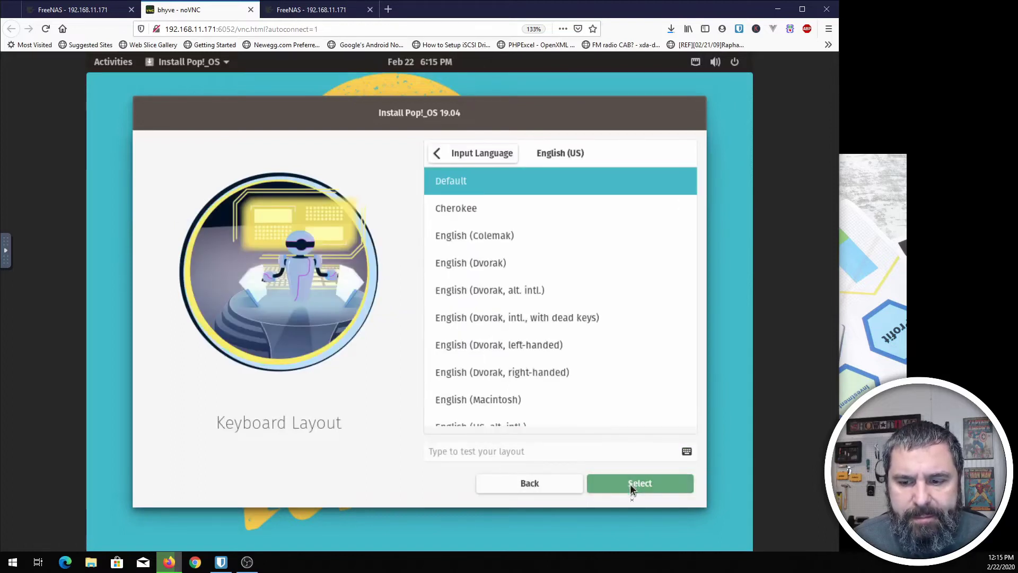
pyautogui.click(632, 487)
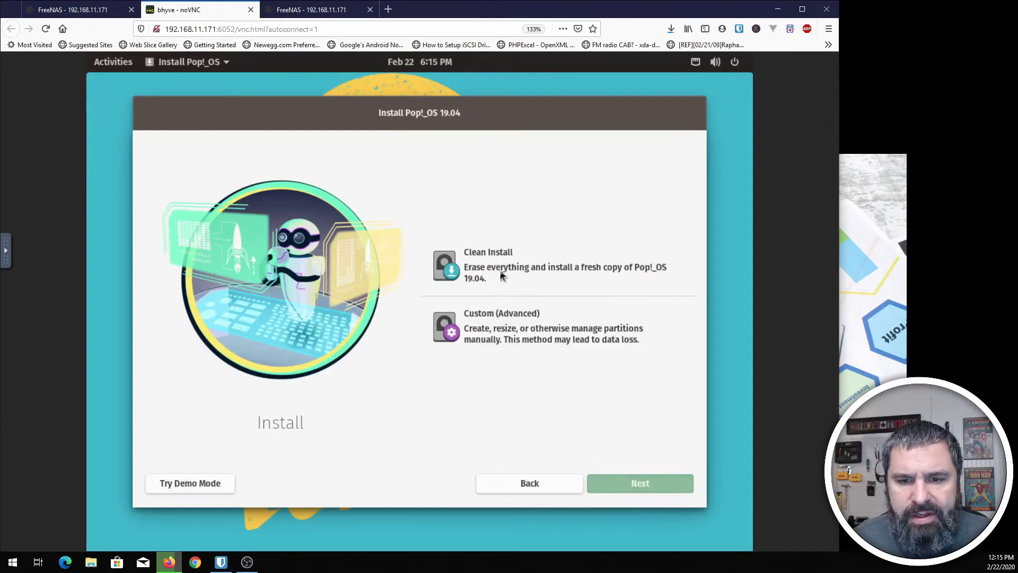
# - Clean-install onto the 128 GB ATA BHYVE SATA DISK without encryption, viewing the install log
pyautogui.click(501, 274)
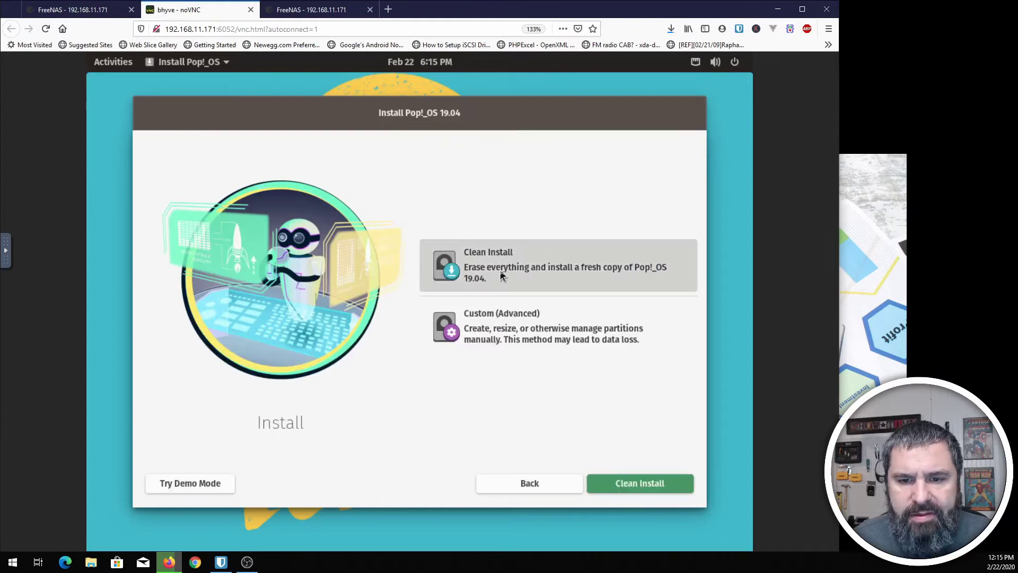
pyautogui.click(648, 483)
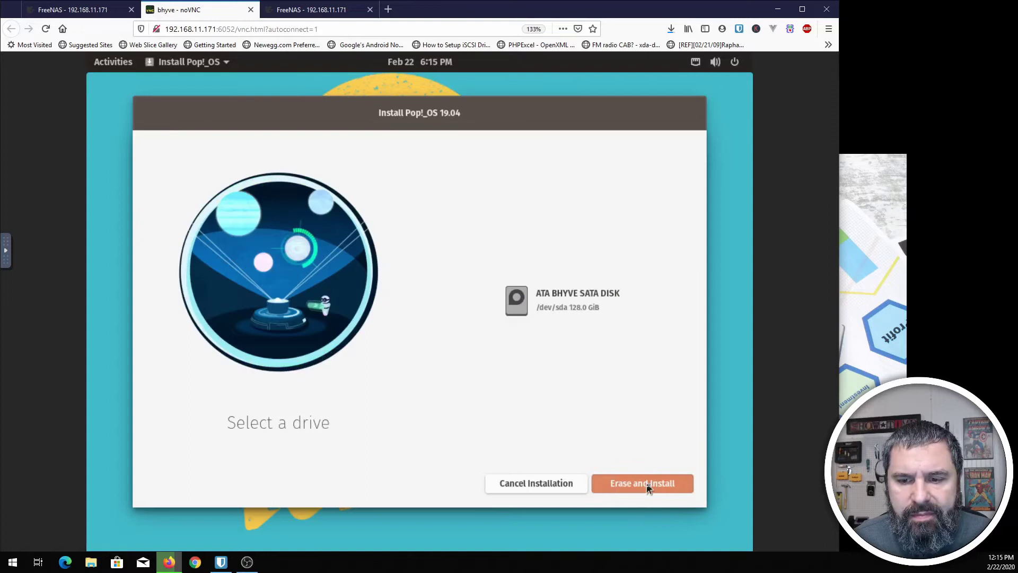
pyautogui.click(539, 301)
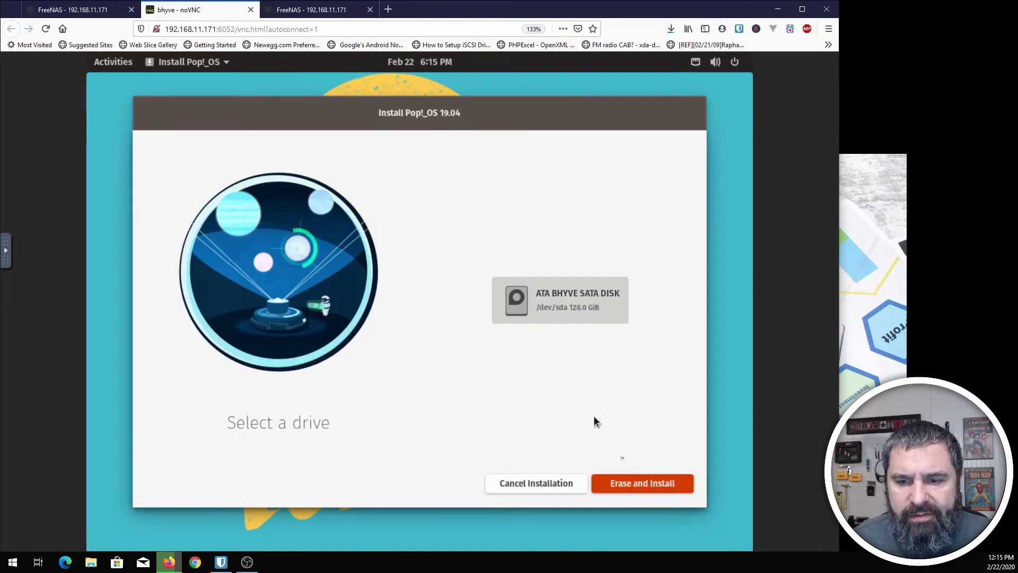
pyautogui.click(643, 483)
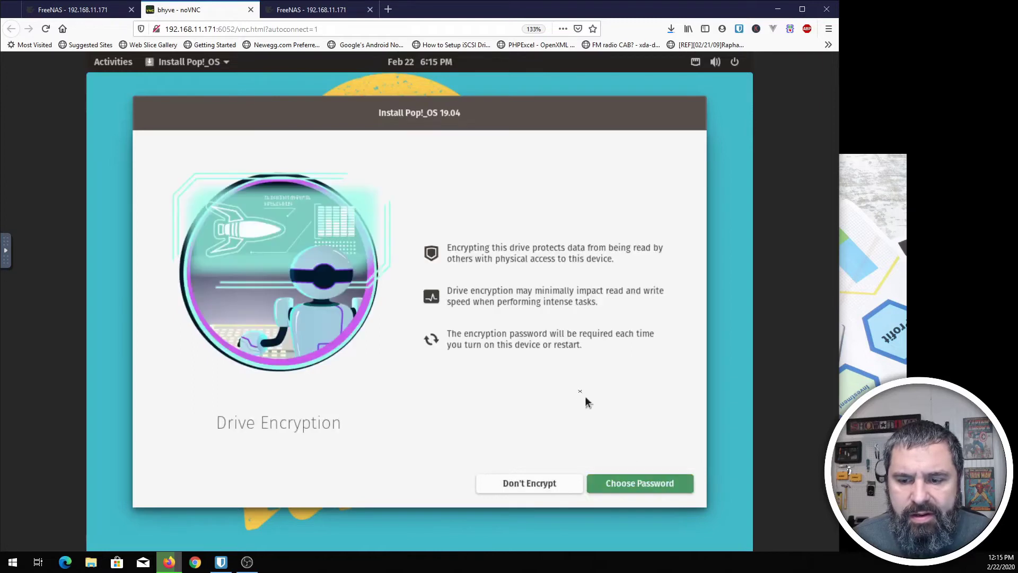
pyautogui.click(543, 488)
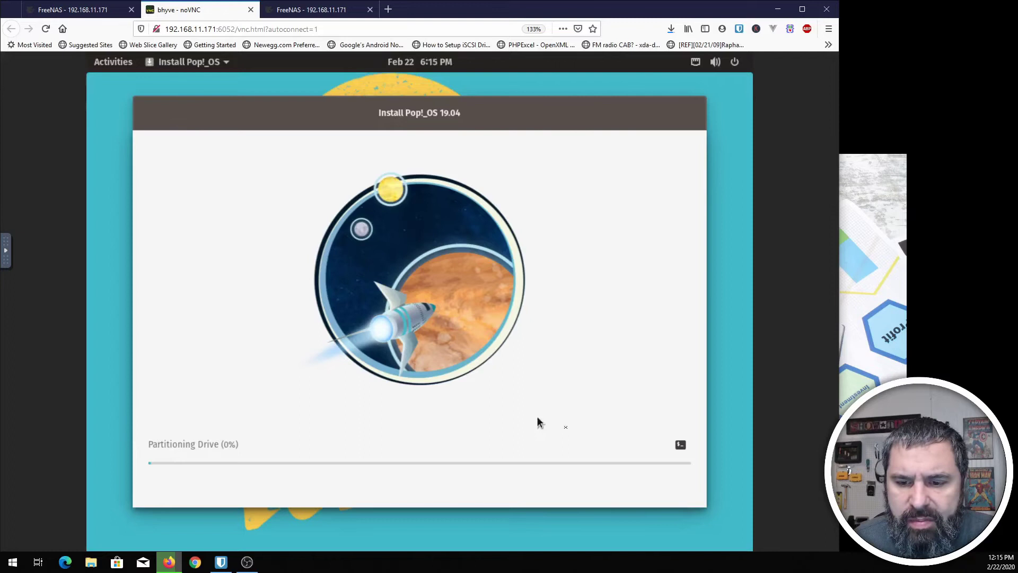
pyautogui.click(680, 446)
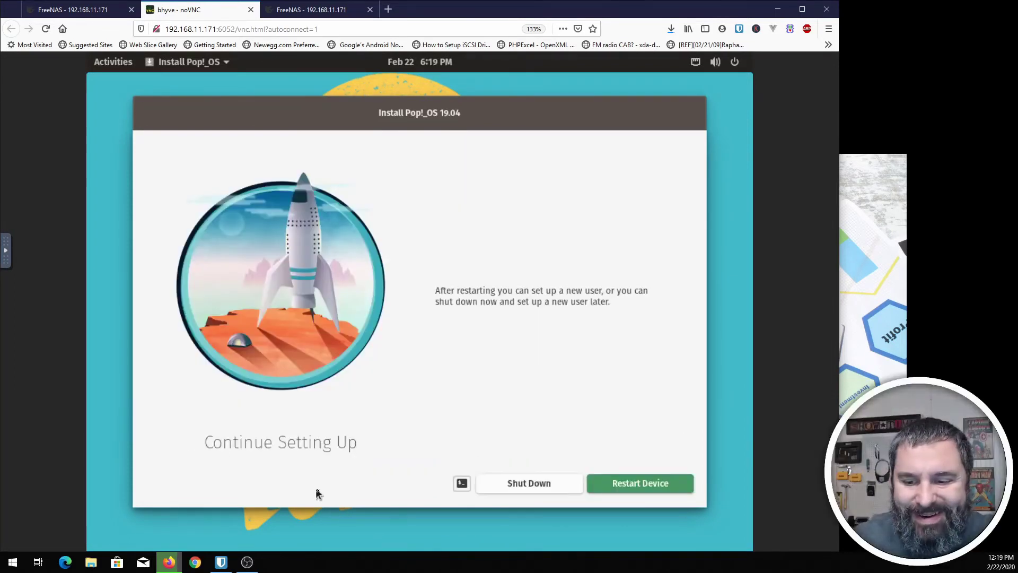
# - Restart poptest into Pop!_OS and accept English (US) typing, privacy defaults and Chicago time zone, skipping online accounts
pyautogui.click(632, 487)
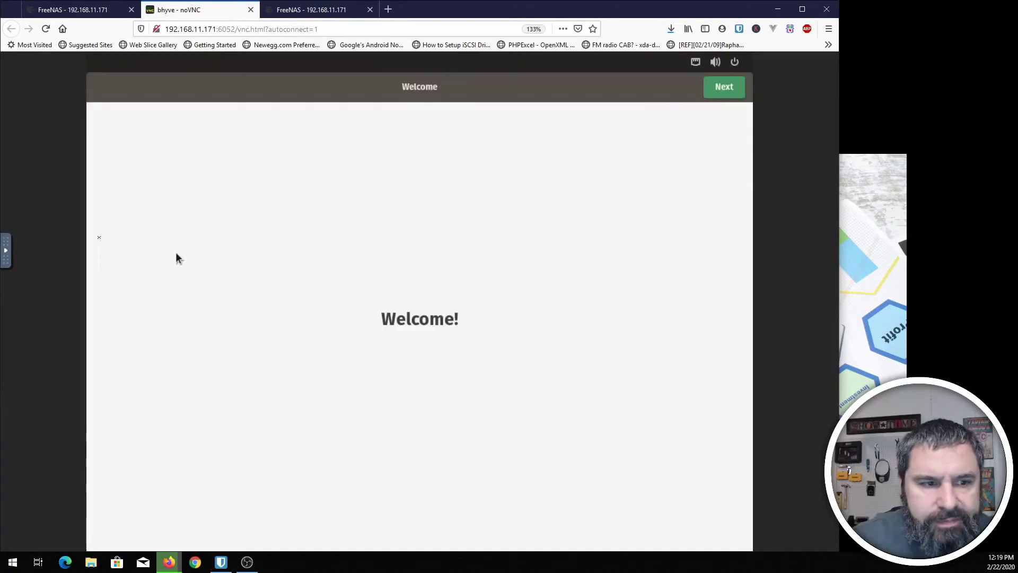
pyautogui.click(7, 252)
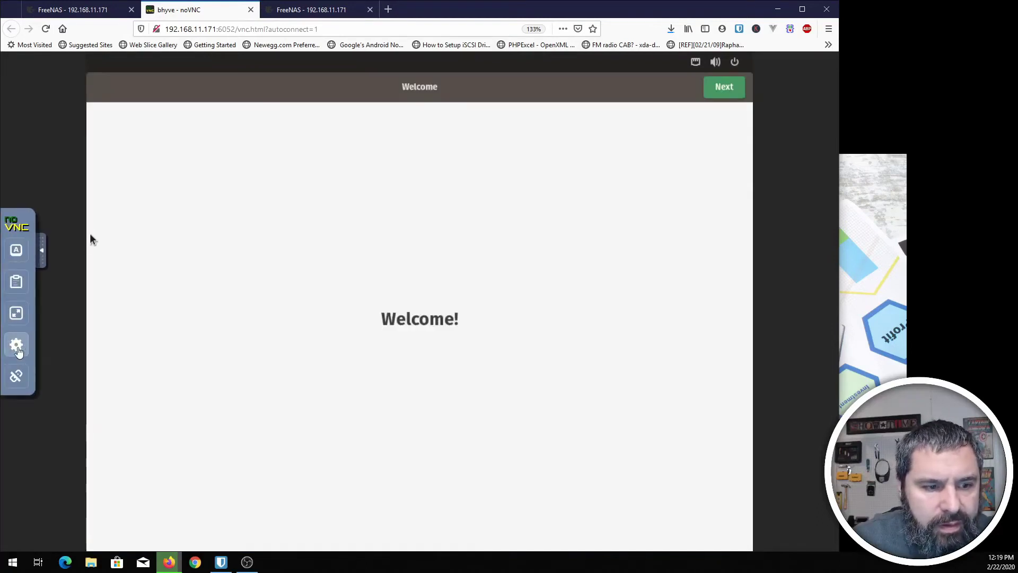
pyautogui.click(16, 344)
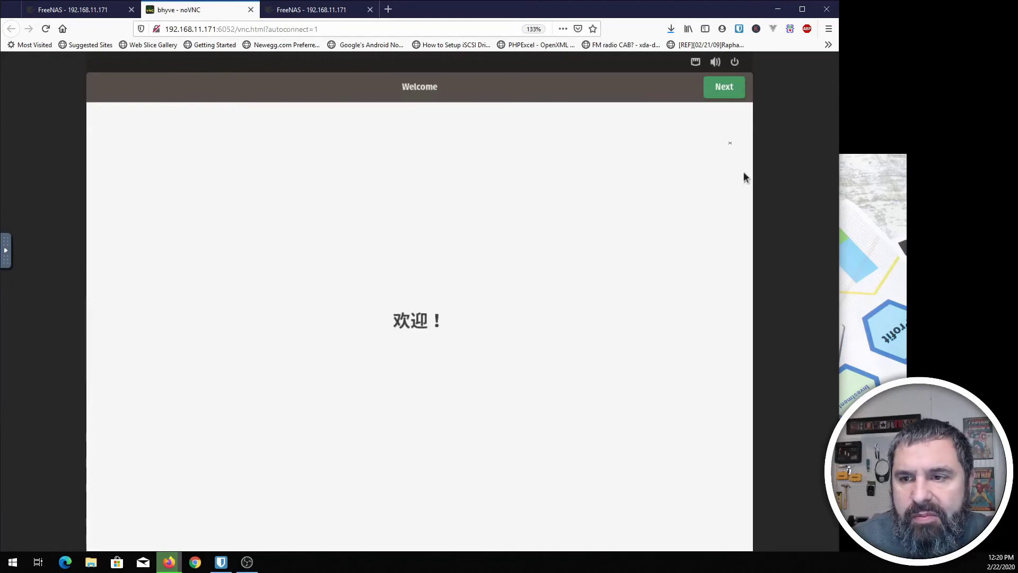
pyautogui.click(722, 89)
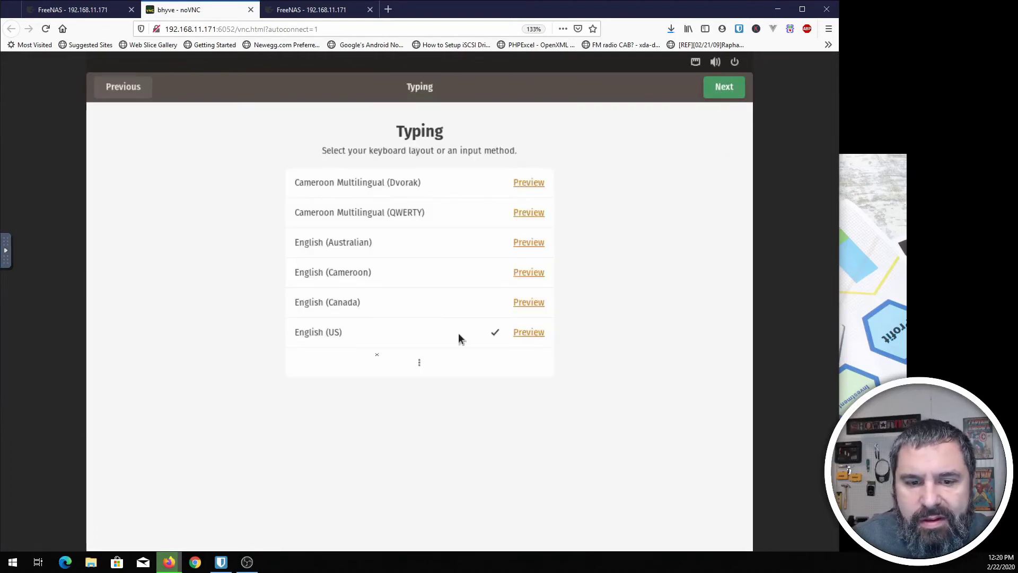
pyautogui.click(730, 91)
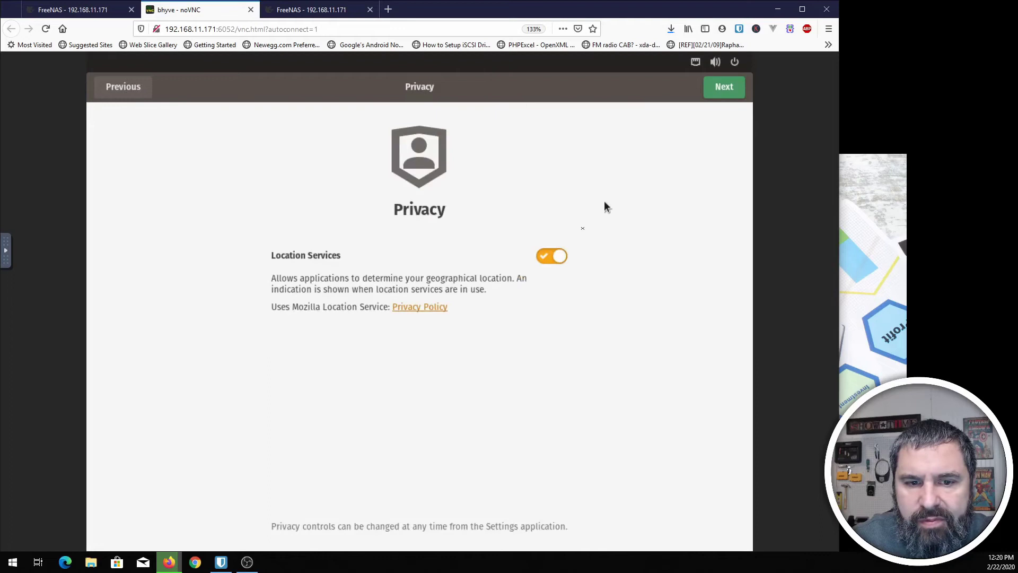
pyautogui.click(715, 94)
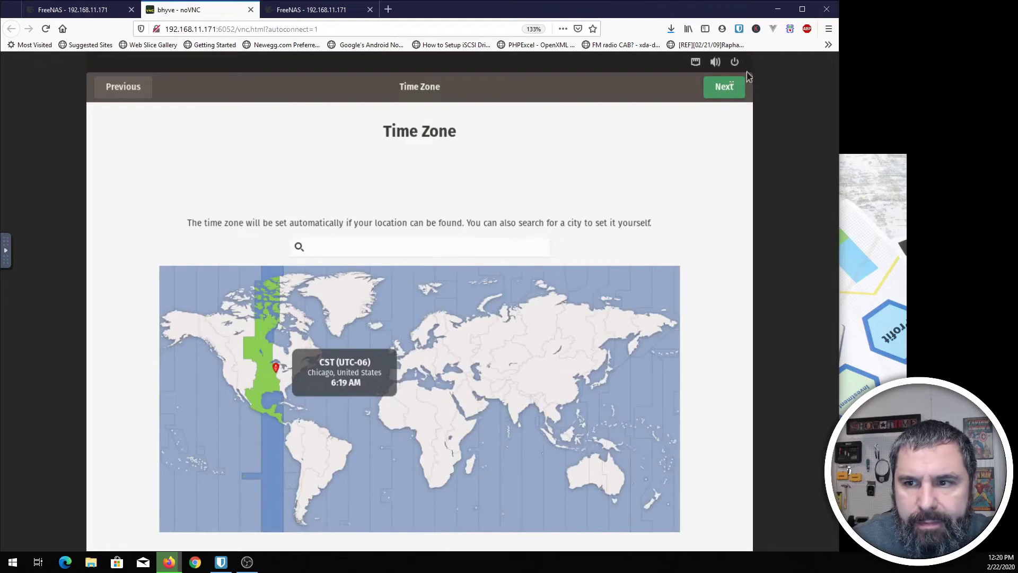
pyautogui.click(729, 86)
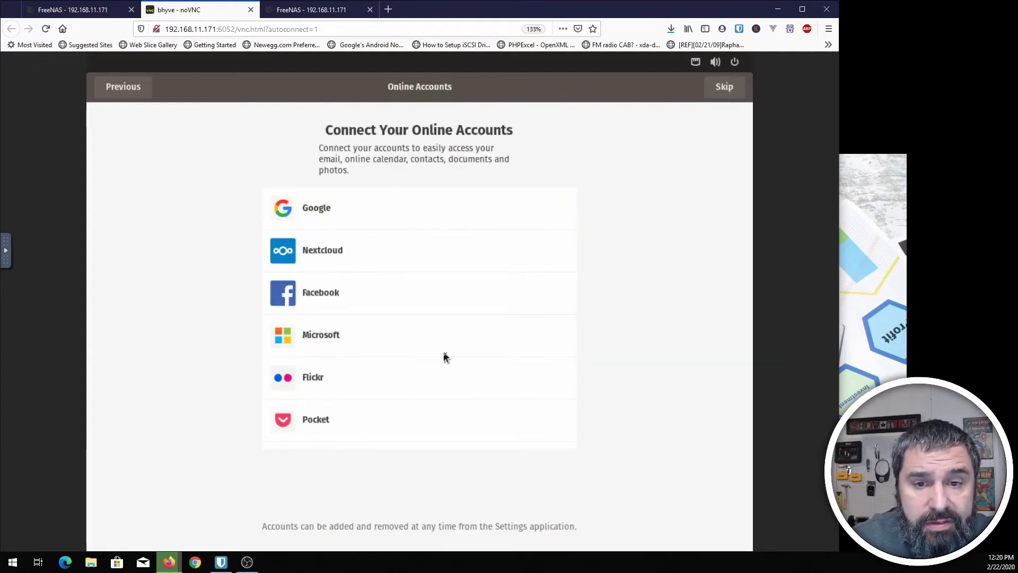
pyautogui.click(720, 94)
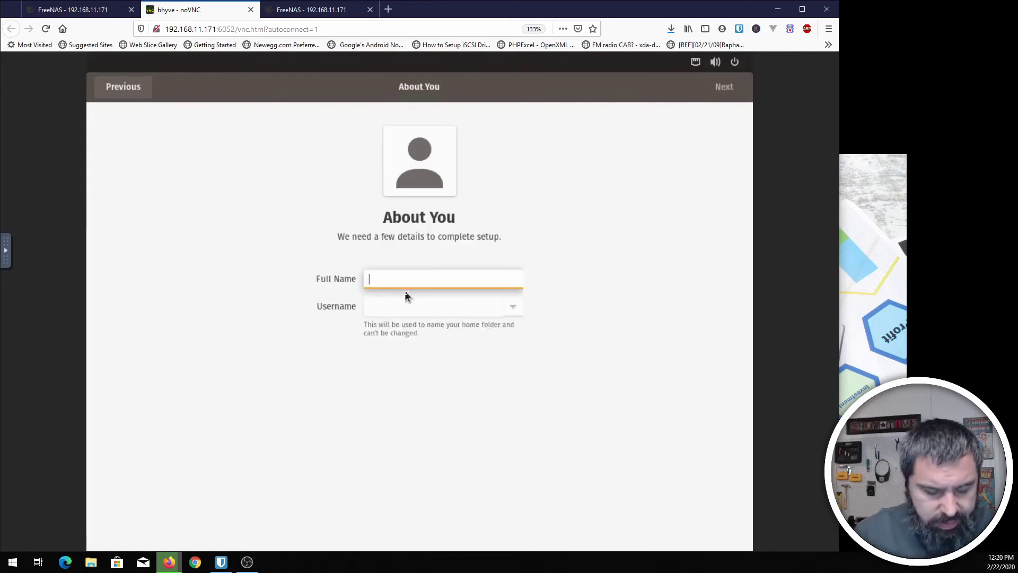
# - Enter the user's name, set and confirm a password, and finish setup to reach the desktop
pyautogui.write('kevin')
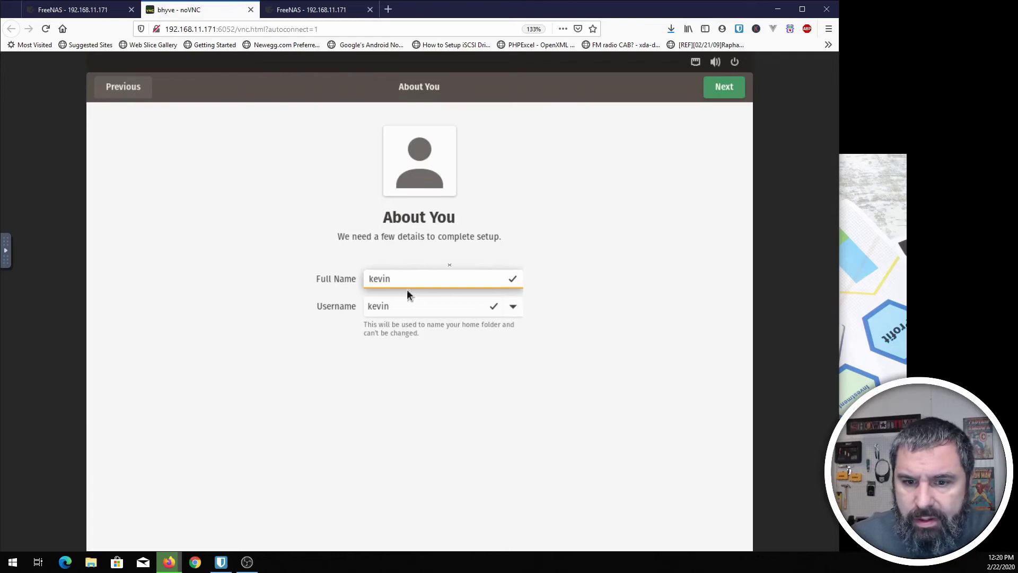
pyautogui.click(722, 95)
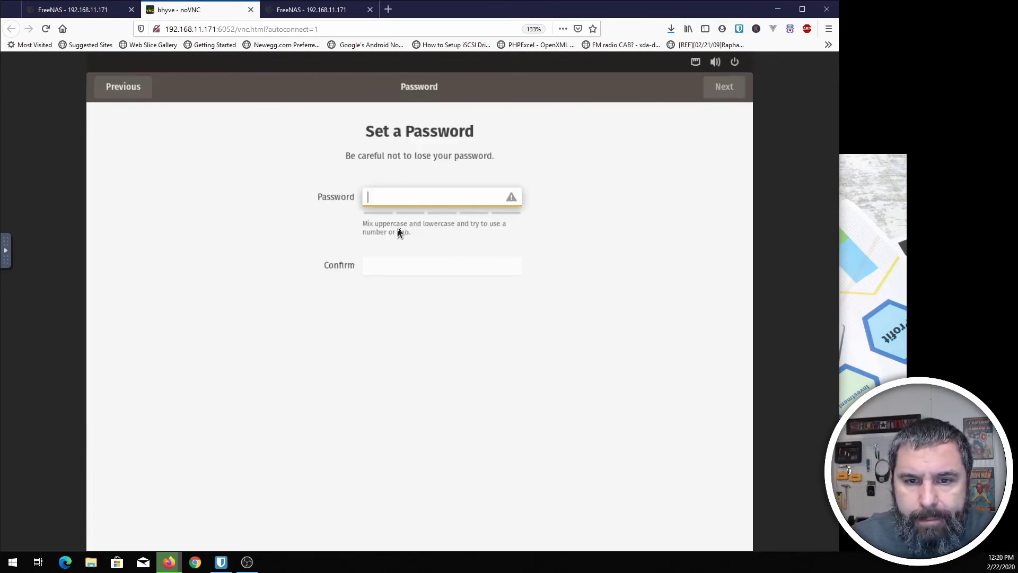
pyautogui.write('*********')
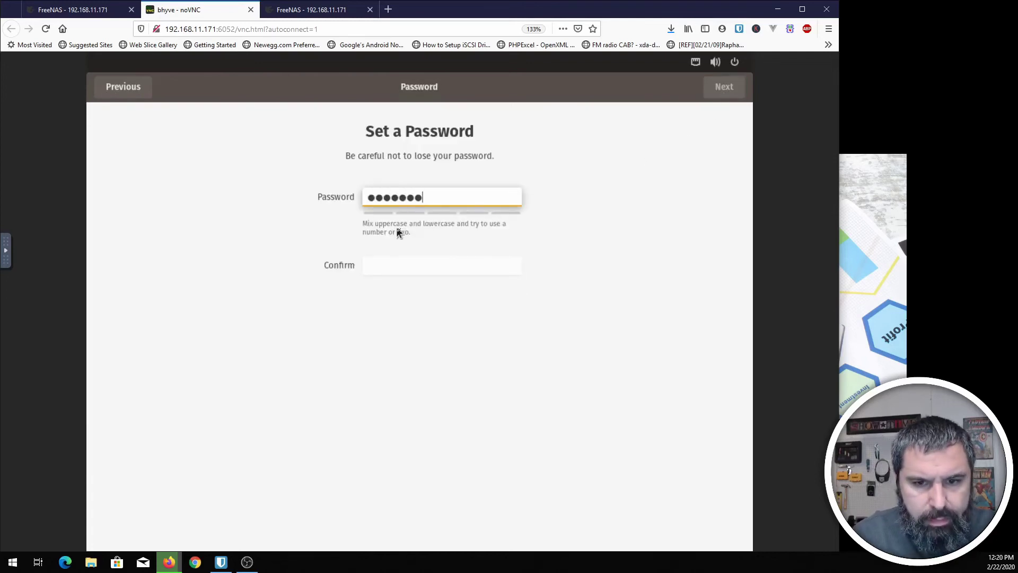
pyautogui.write('*')
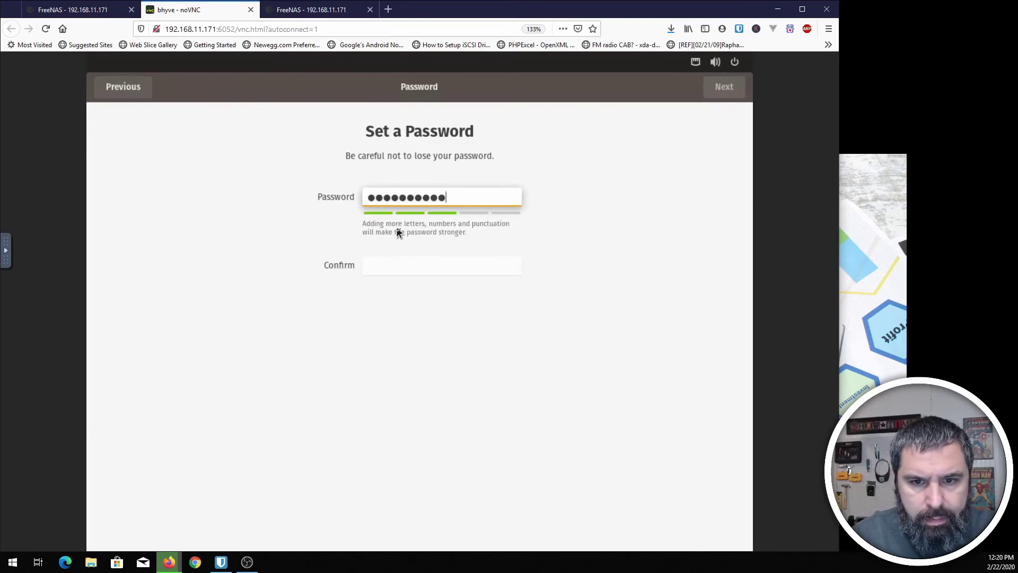
pyautogui.press('Tab')
pyautogui.write('******')
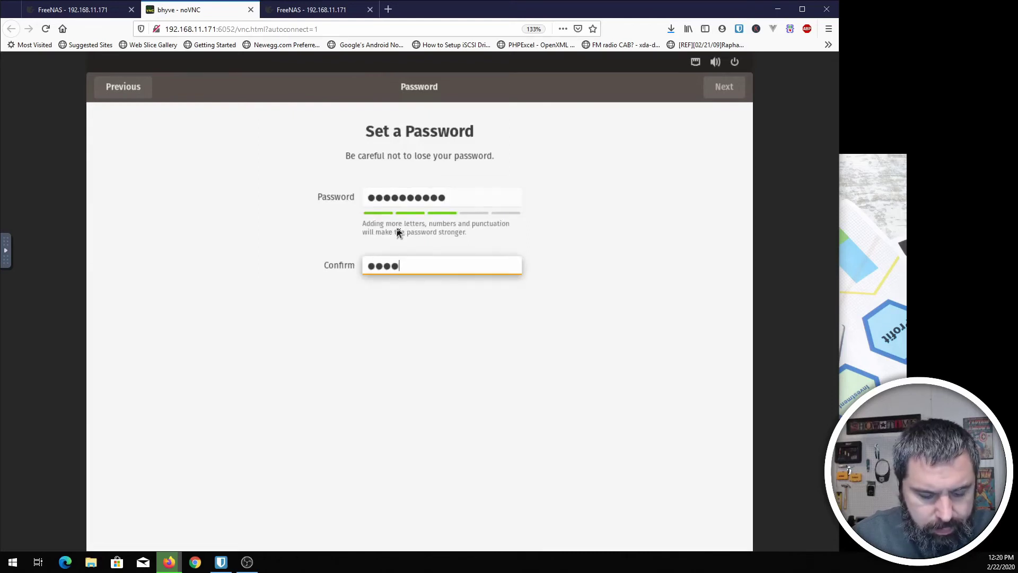
pyautogui.write('****')
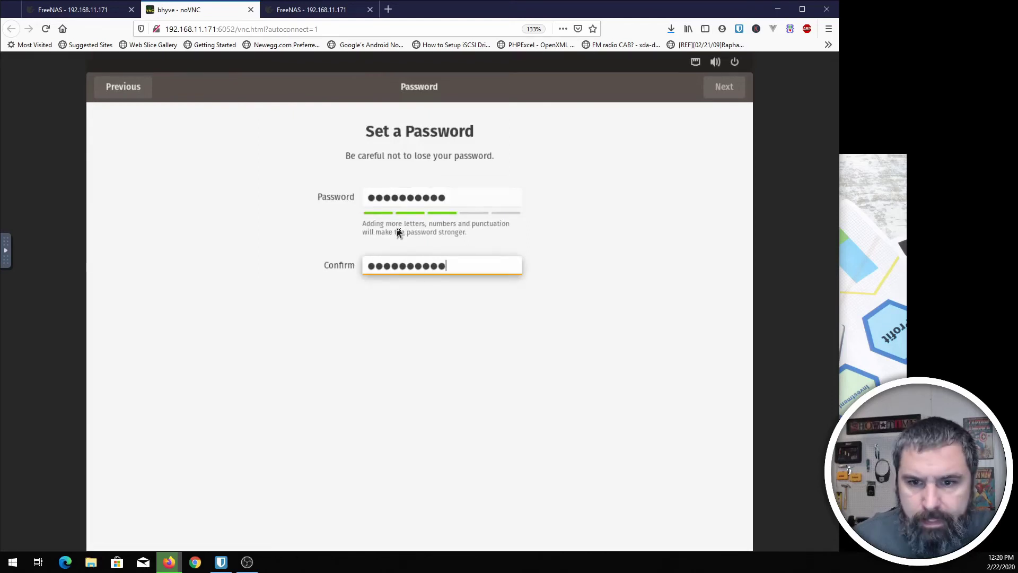
pyautogui.click(722, 91)
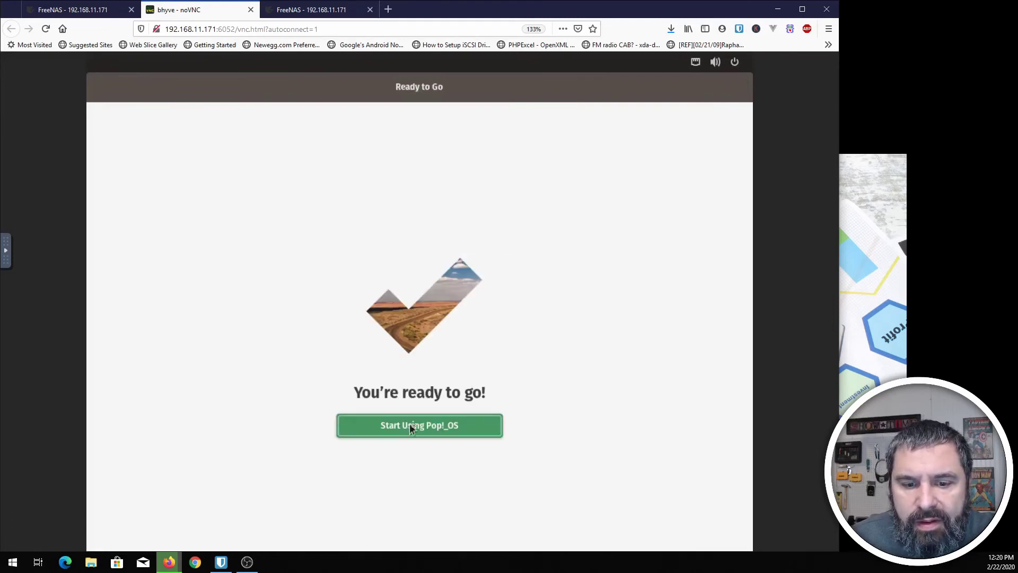
pyautogui.click(411, 426)
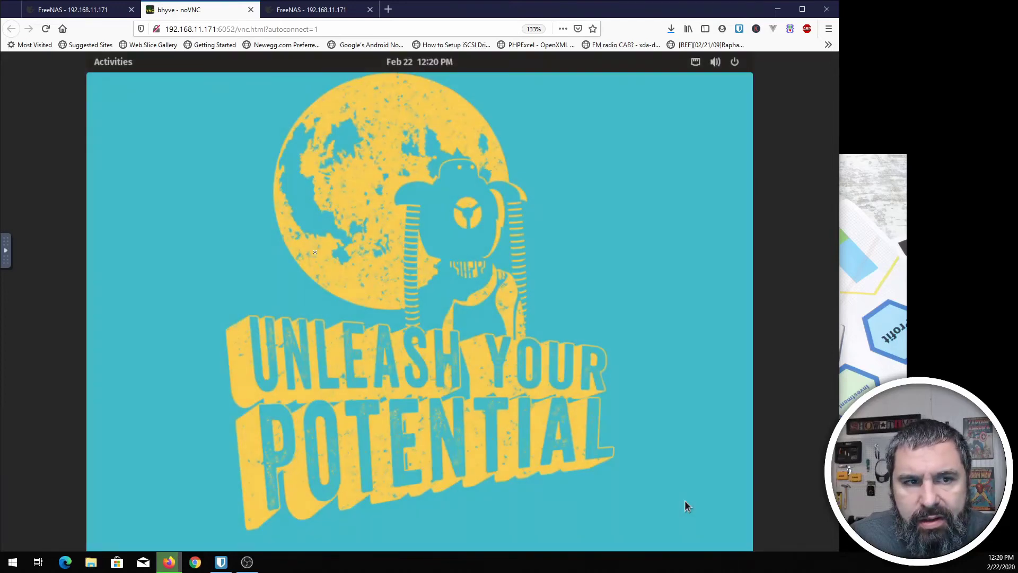
# - Run 'ip a' in a terminal, confirm the address 192.168.11.177 on enp0s4, then close the terminal
pyautogui.click(122, 68)
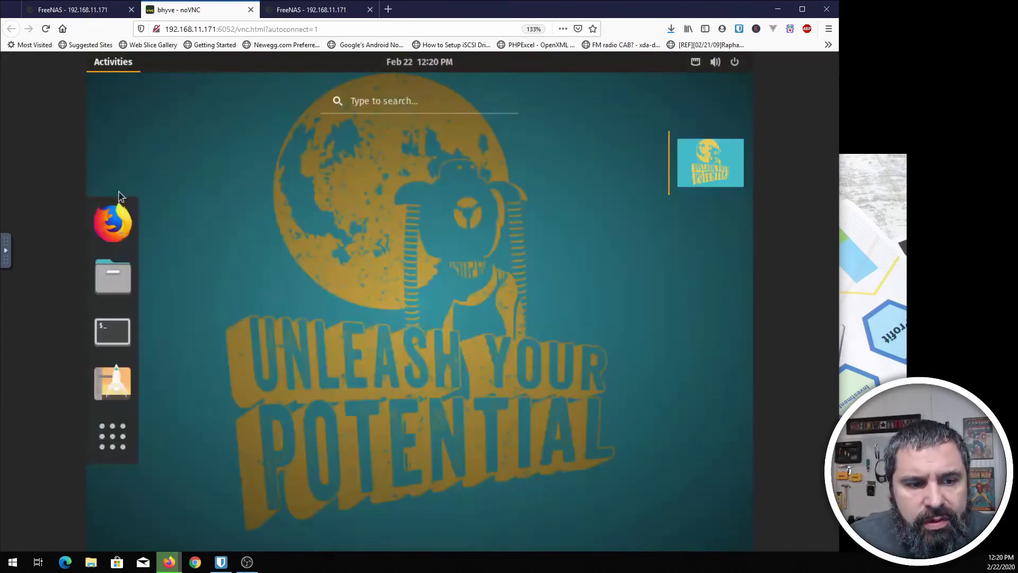
pyautogui.click(116, 332)
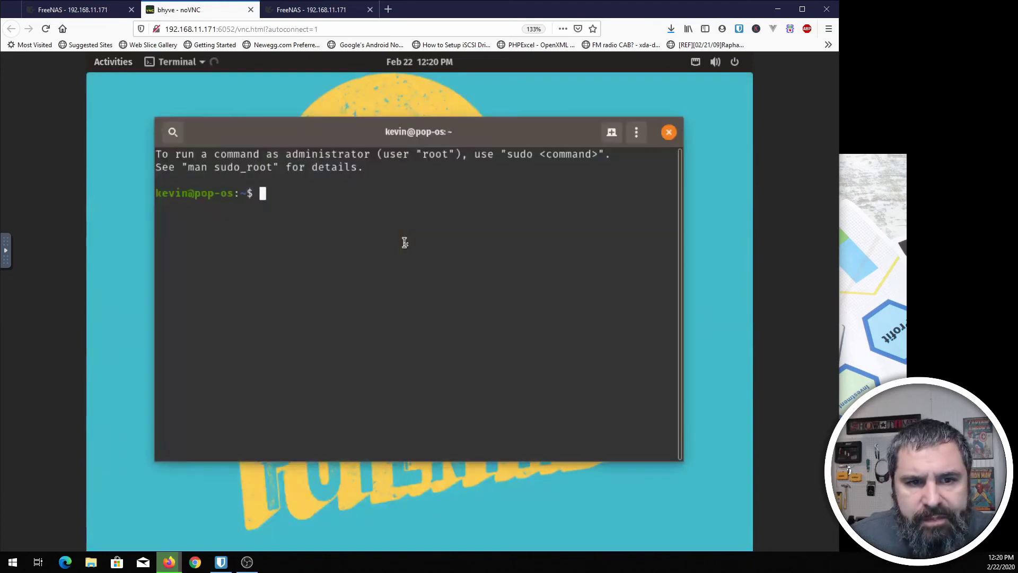
pyautogui.write('ip a')
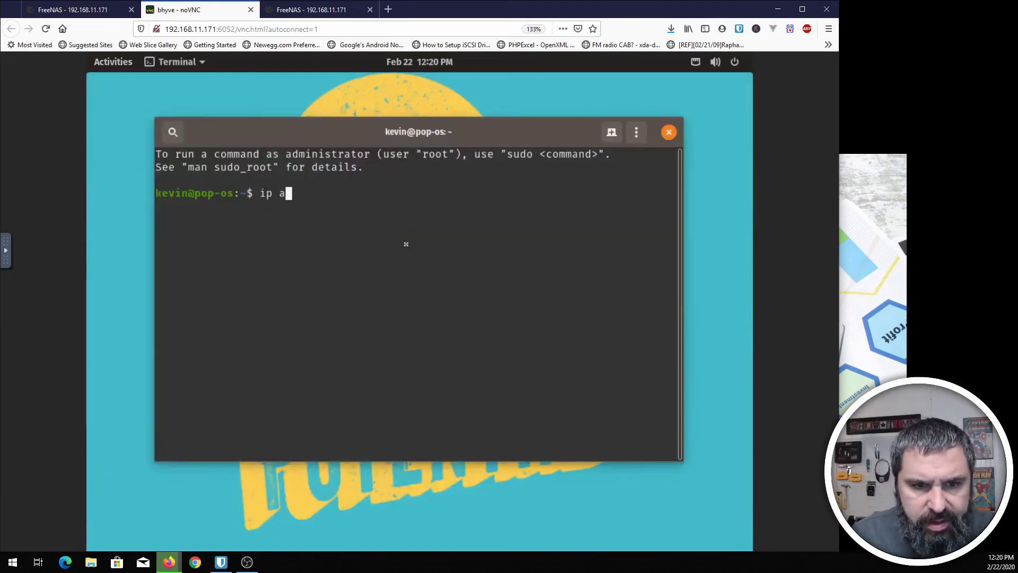
pyautogui.press('Return')
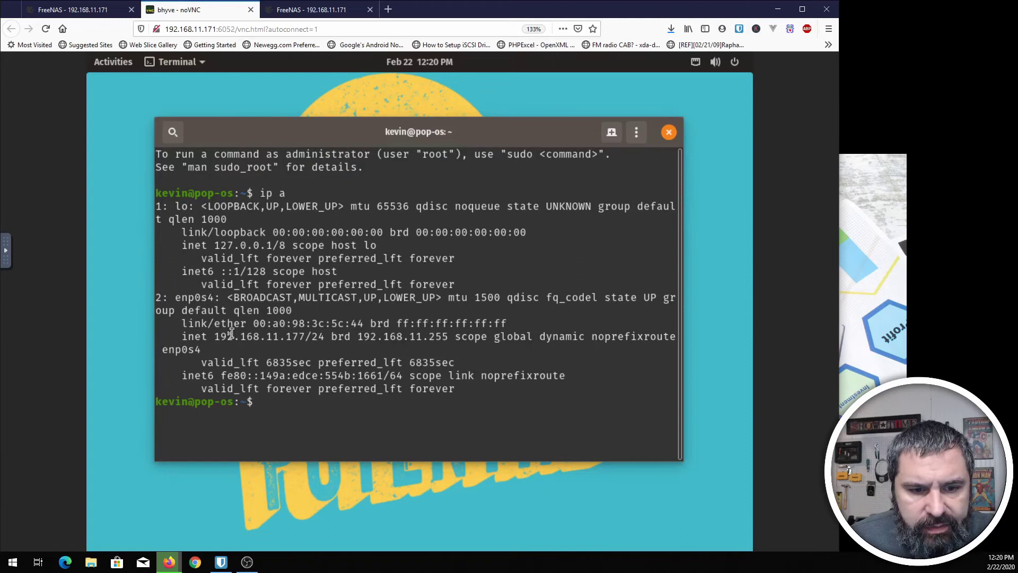
pyautogui.moveTo(214, 336); pyautogui.dragTo(305, 336)
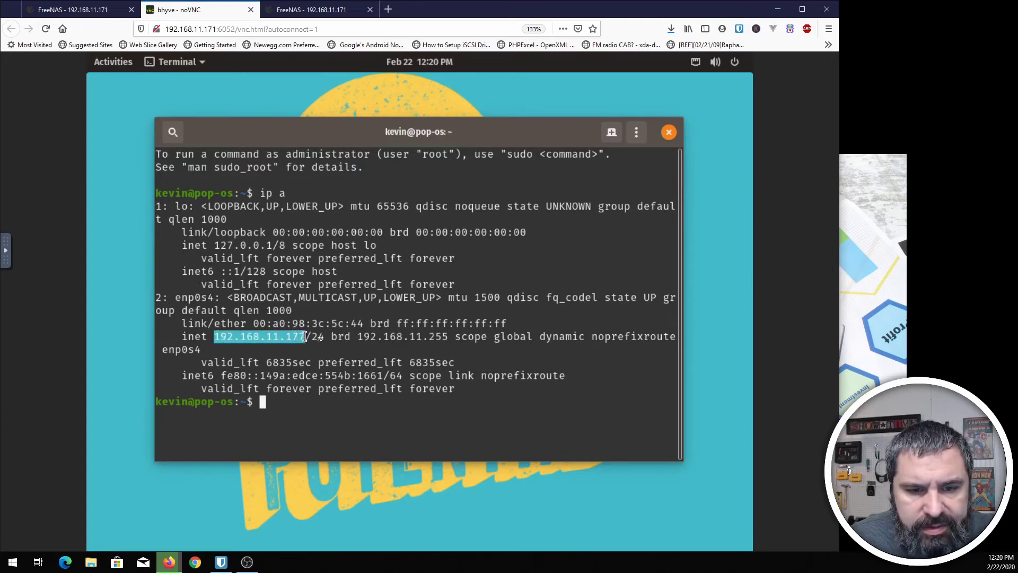
pyautogui.click(669, 131)
# - Launch Firefox in the VM and dismiss the Firefox Privacy Notice page
pyautogui.click(119, 65)
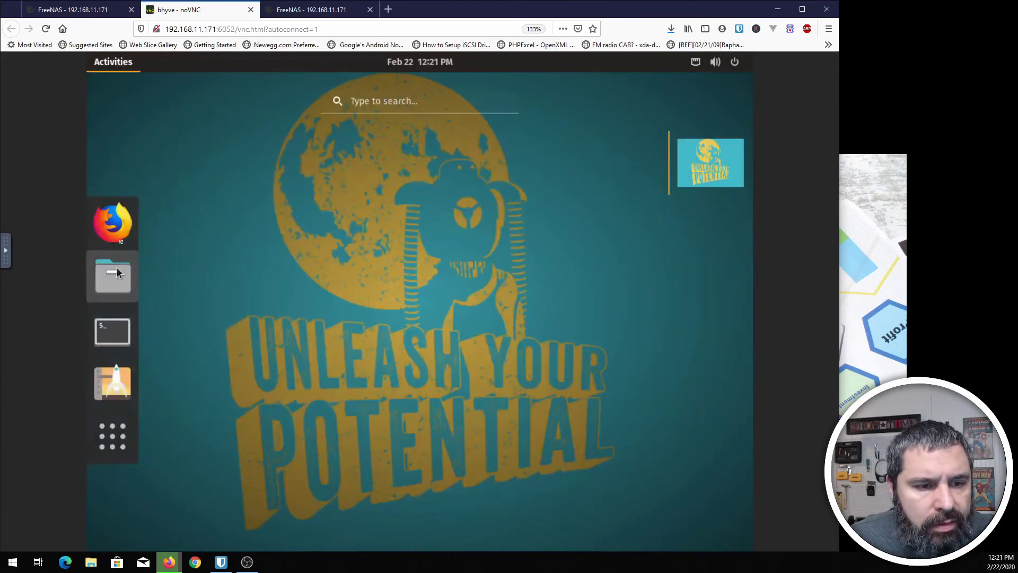
pyautogui.click(111, 222)
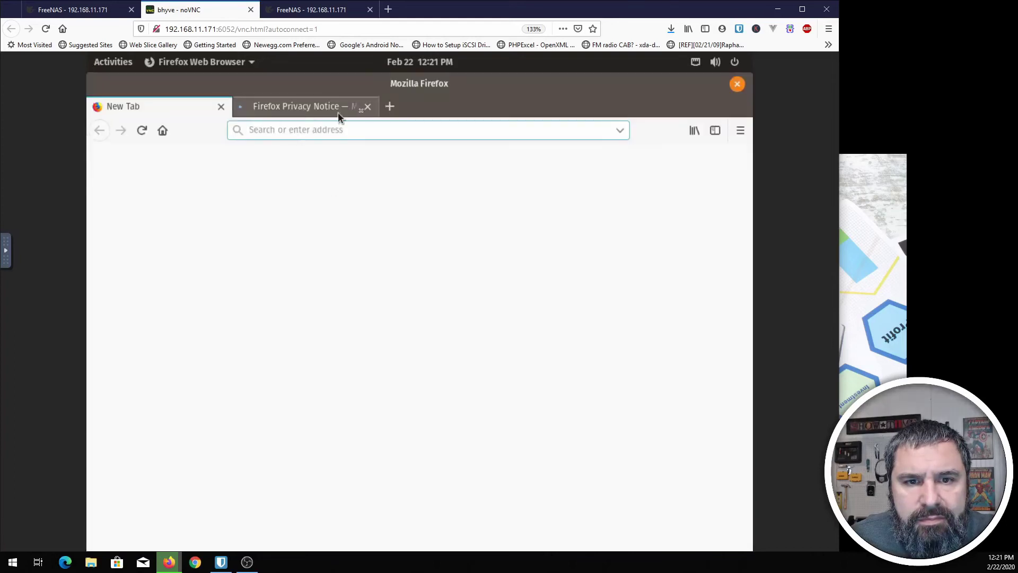
pyautogui.click(341, 112)
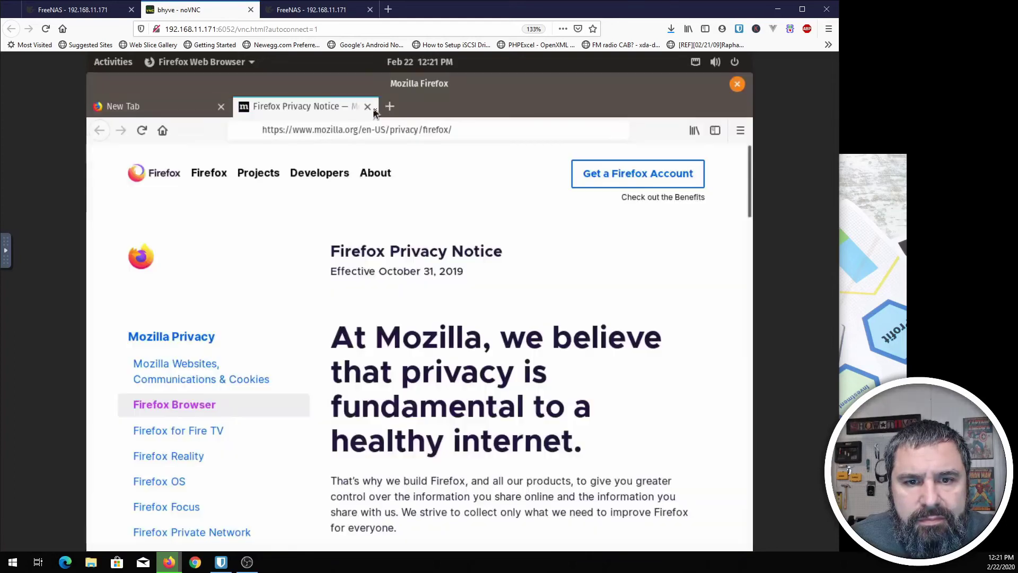
pyautogui.click(368, 107)
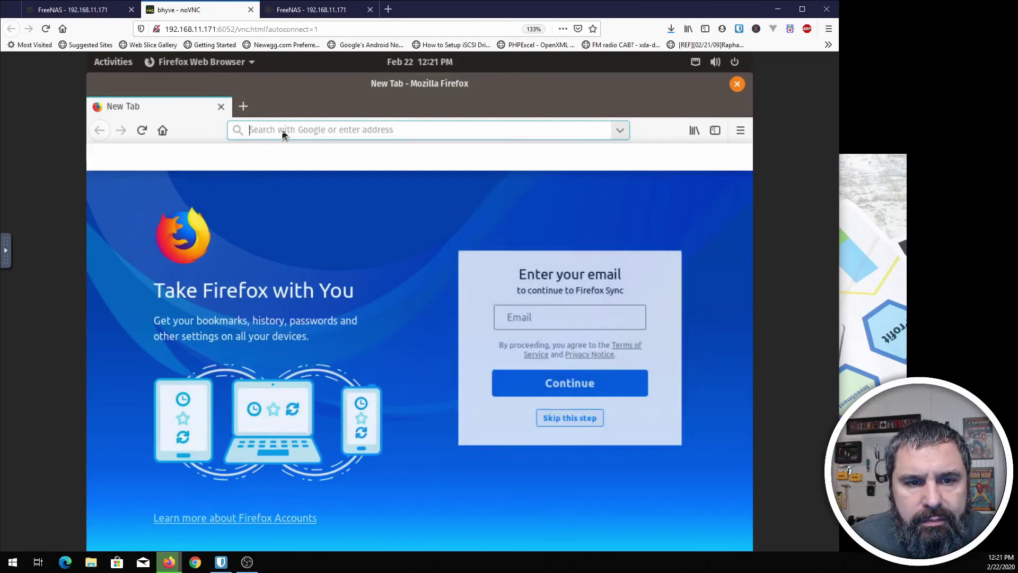
# - Search 'getmethegeek' on DuckDuckGo, open the Get Me The Geek site, then close Firefox
pyautogui.write('duckgo.c')
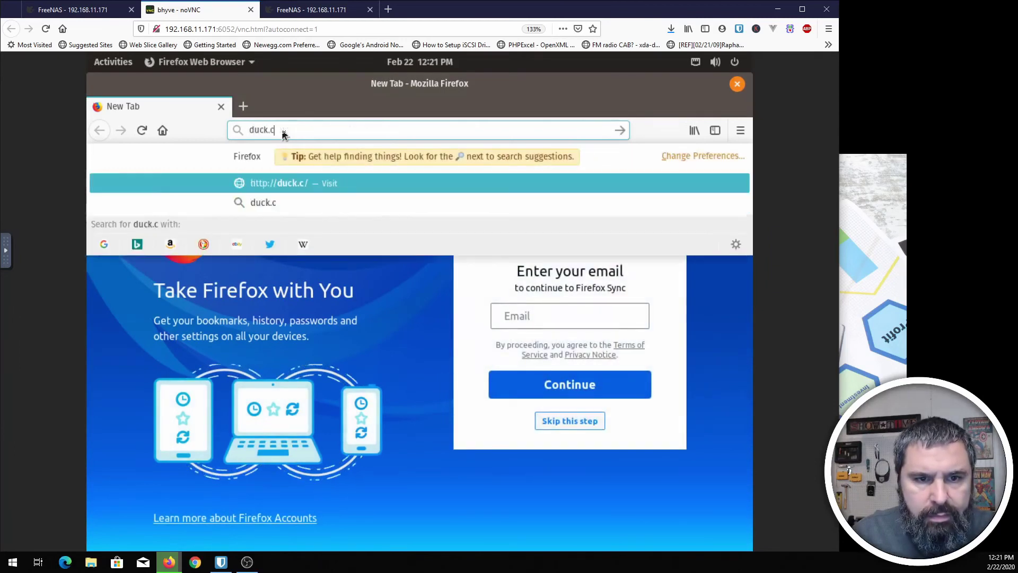
pyautogui.write('om')
pyautogui.press('Return')
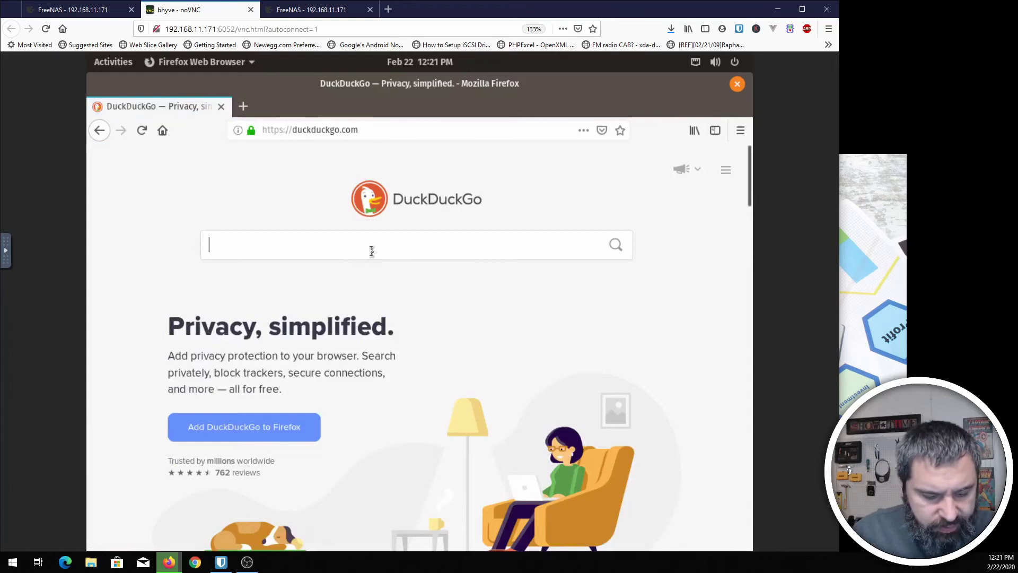
pyautogui.write('getmet')
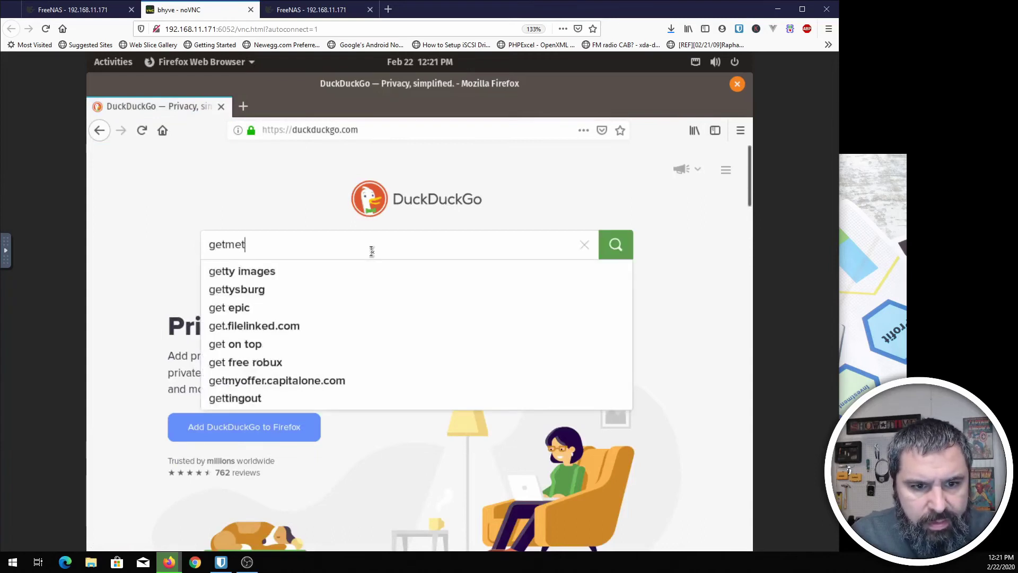
pyautogui.write('hegeek')
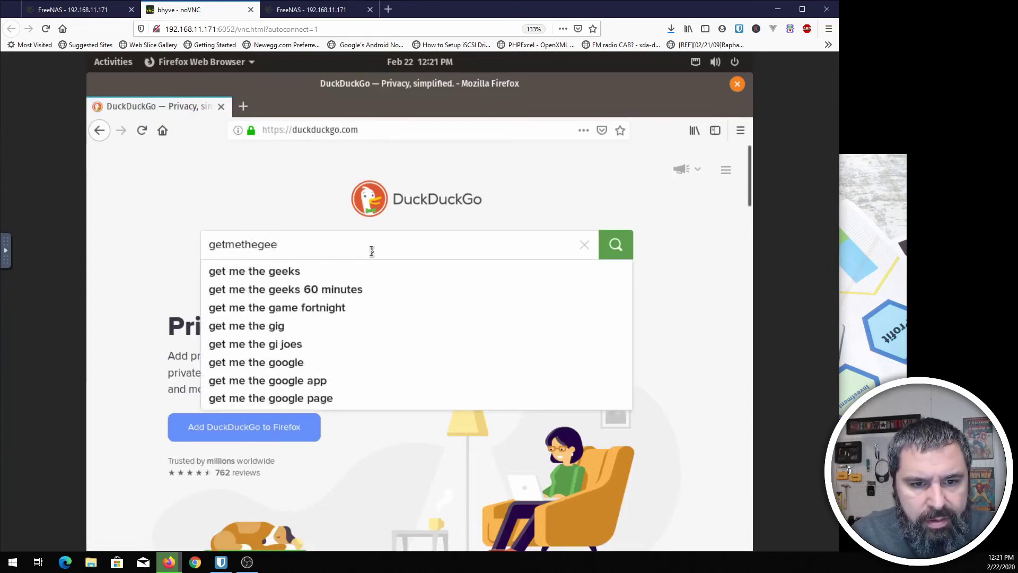
pyautogui.press('Return')
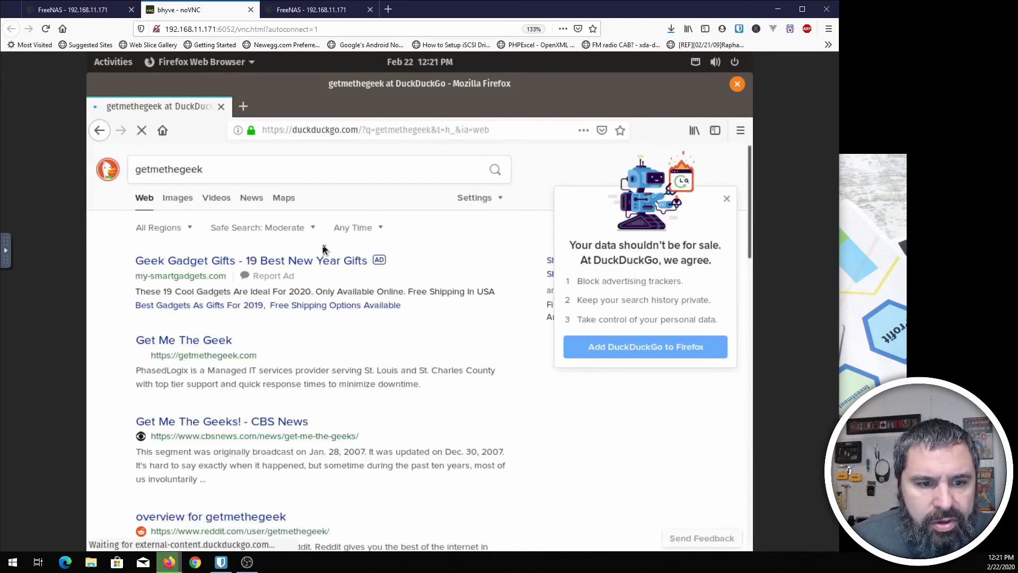
pyautogui.click(200, 348)
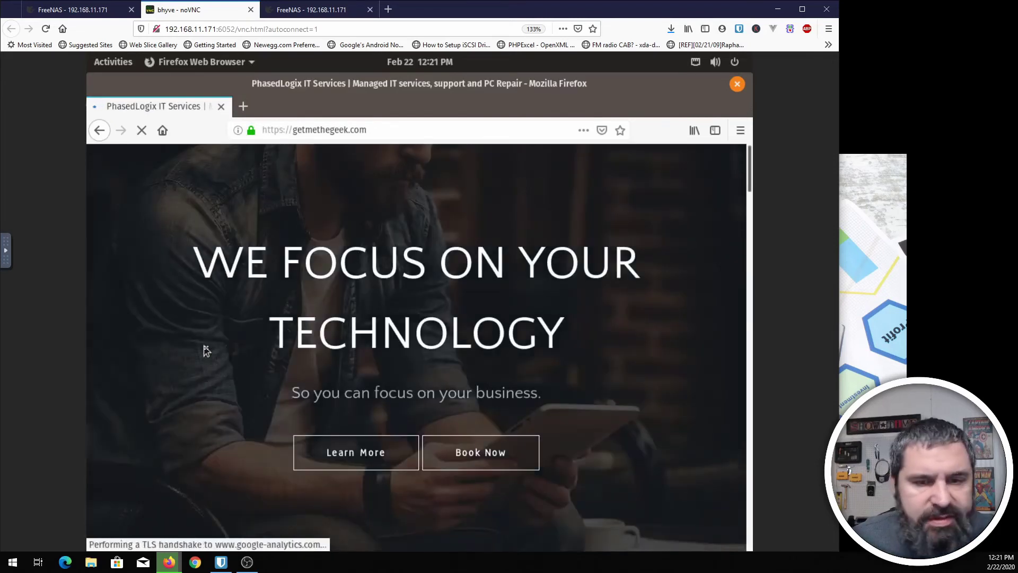
pyautogui.click(737, 84)
# - Close the noVNC console, power off poptest, and delete it with the Confirm box ticked
pyautogui.click(251, 10)
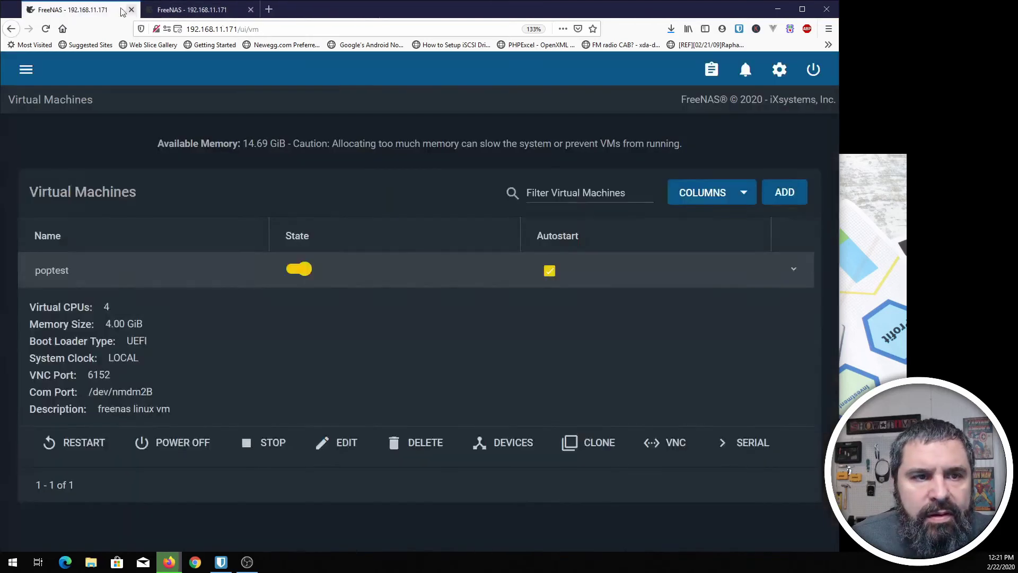
pyautogui.click(266, 445)
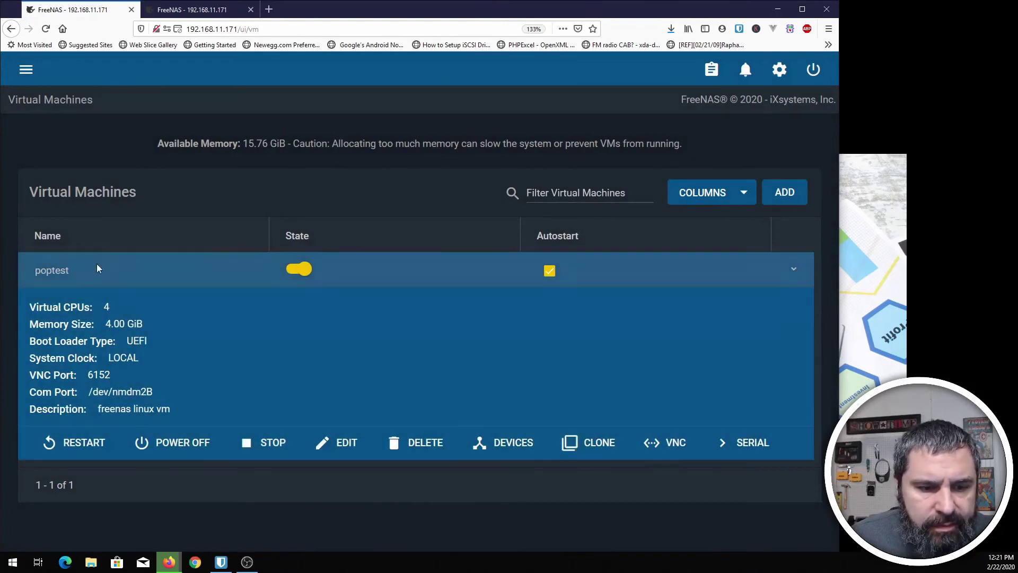
pyautogui.click(161, 446)
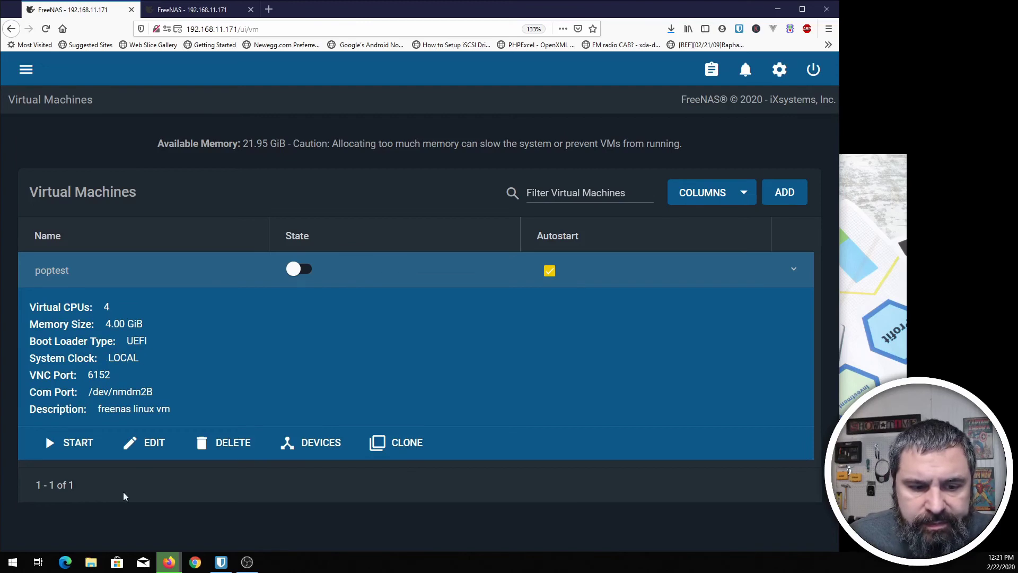
pyautogui.click(222, 445)
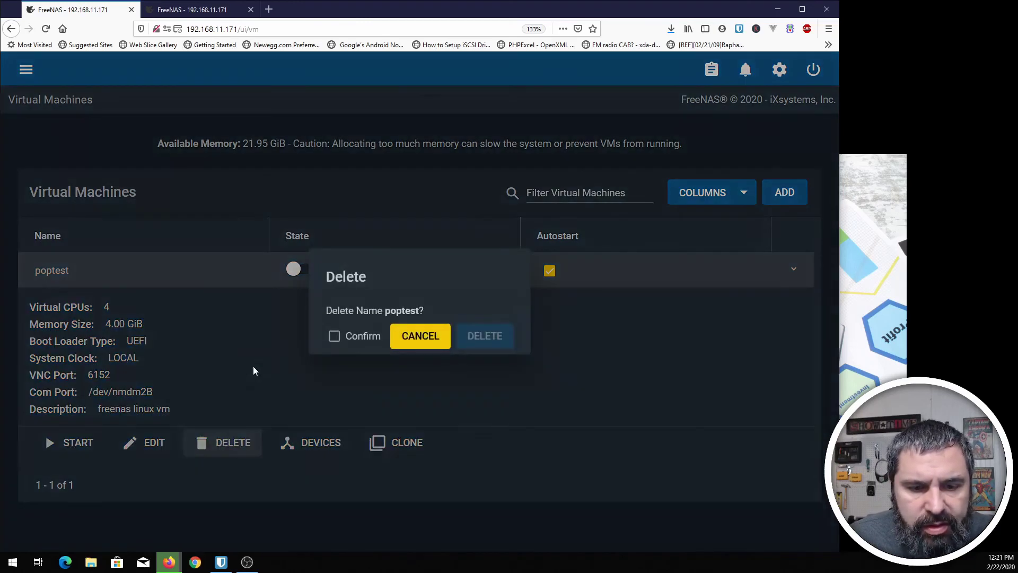
pyautogui.click(334, 336)
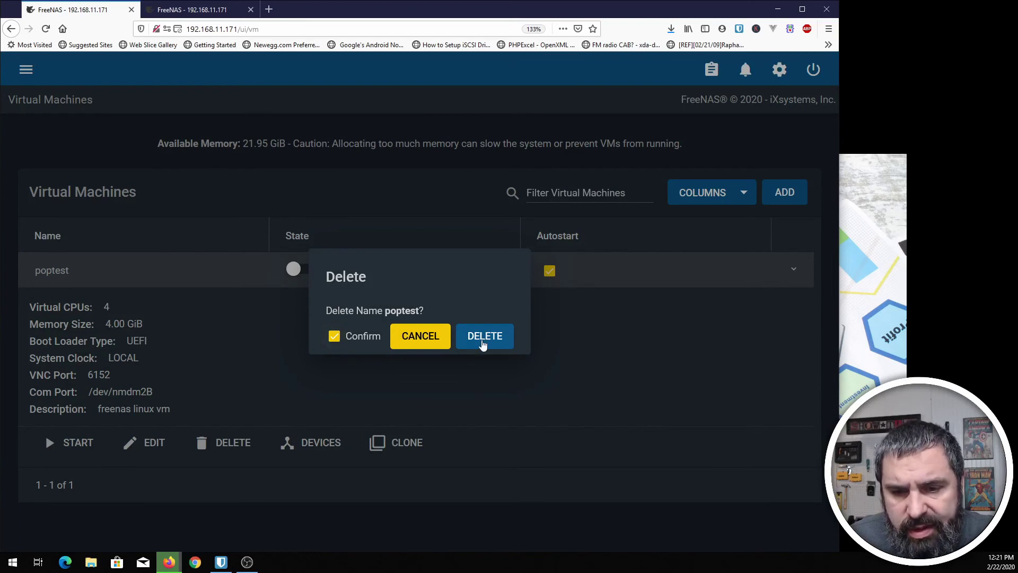
pyautogui.click(479, 340)
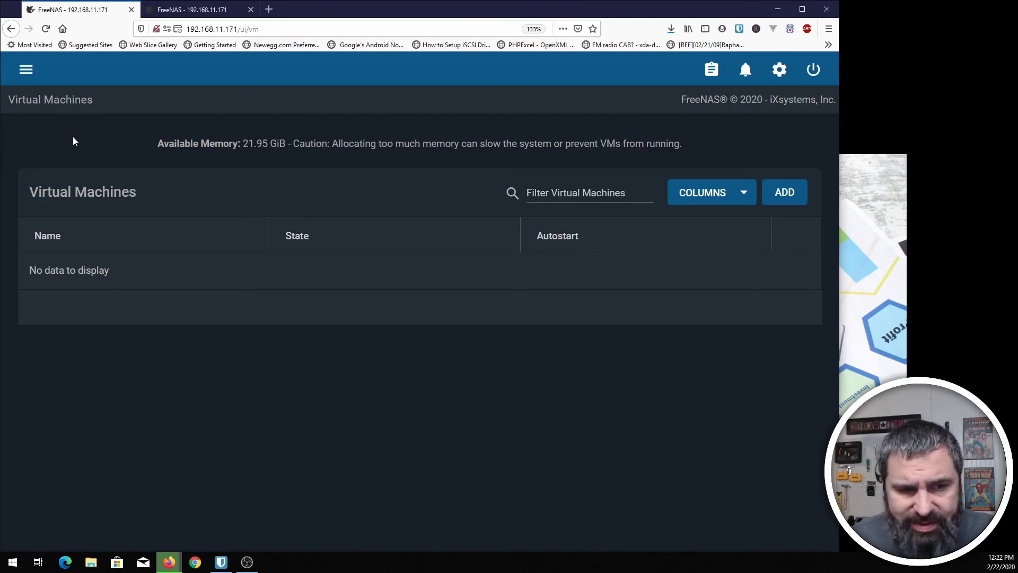
# - Open the FreeNAS User Guide from the expanded navigation sidebar
pyautogui.click(27, 74)
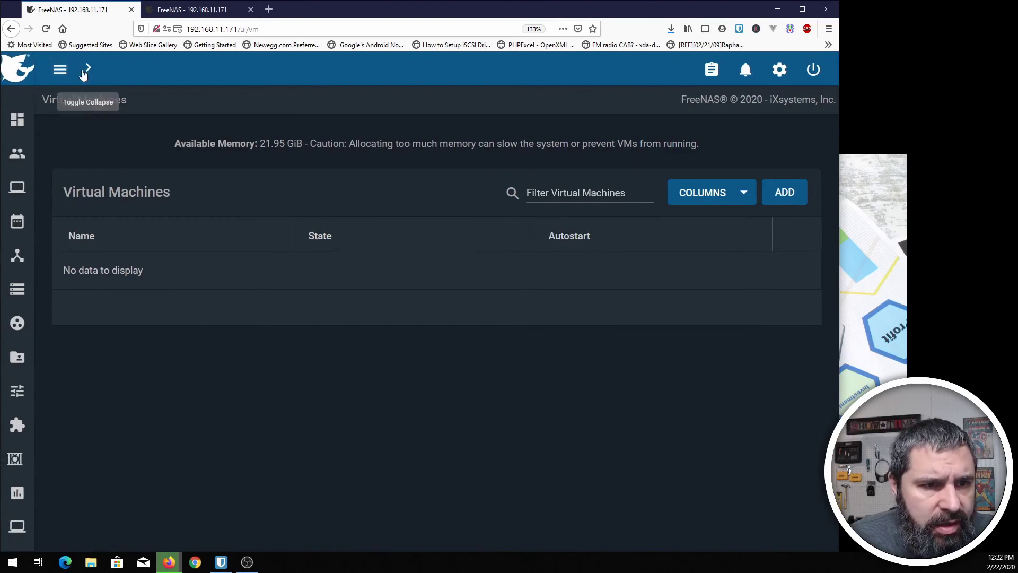
pyautogui.click(87, 68)
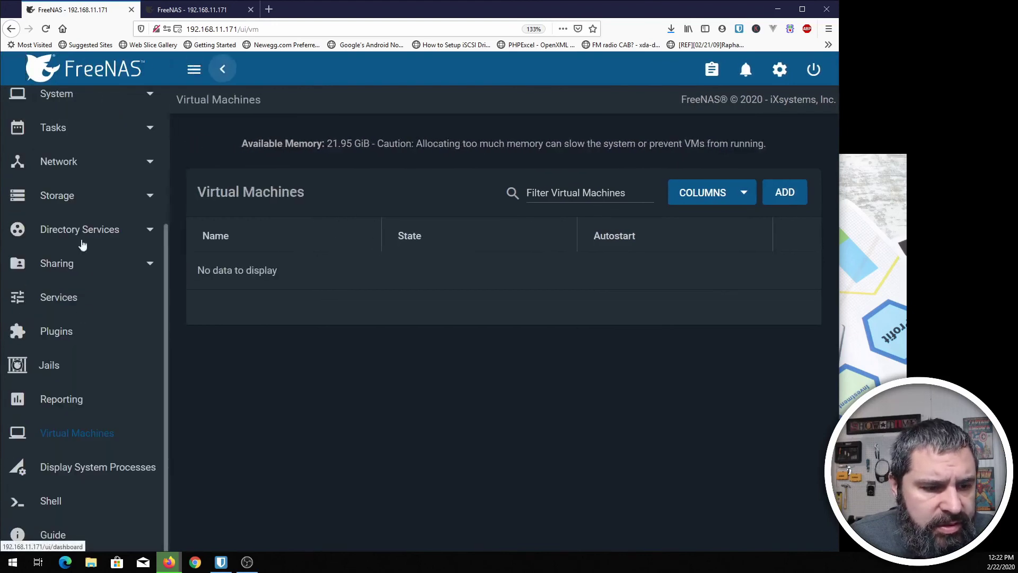
pyautogui.click(51, 539)
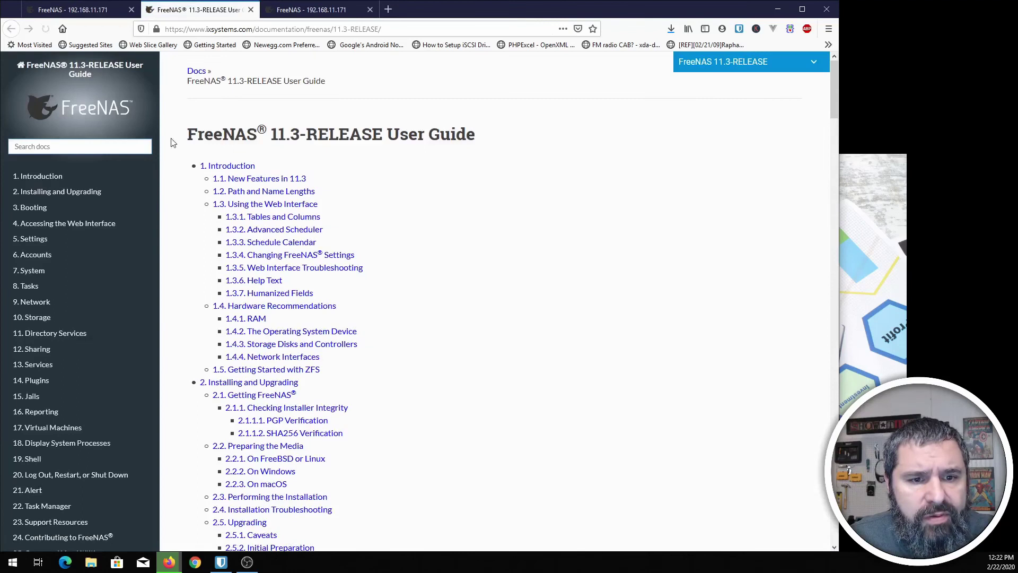
pyautogui.scroll(-3, 95, 287)
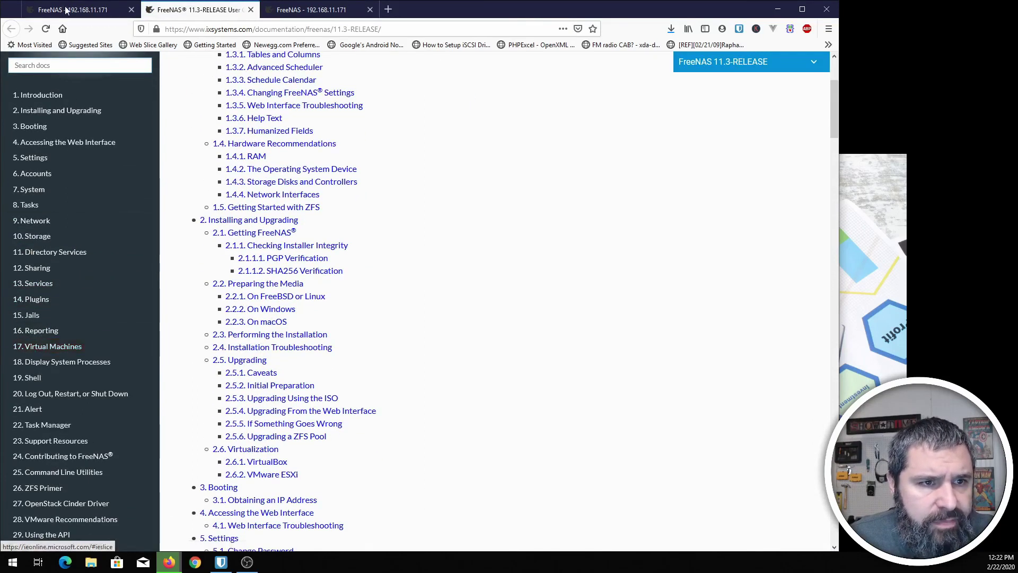
pyautogui.hotkey('ctrl', 'pageup')
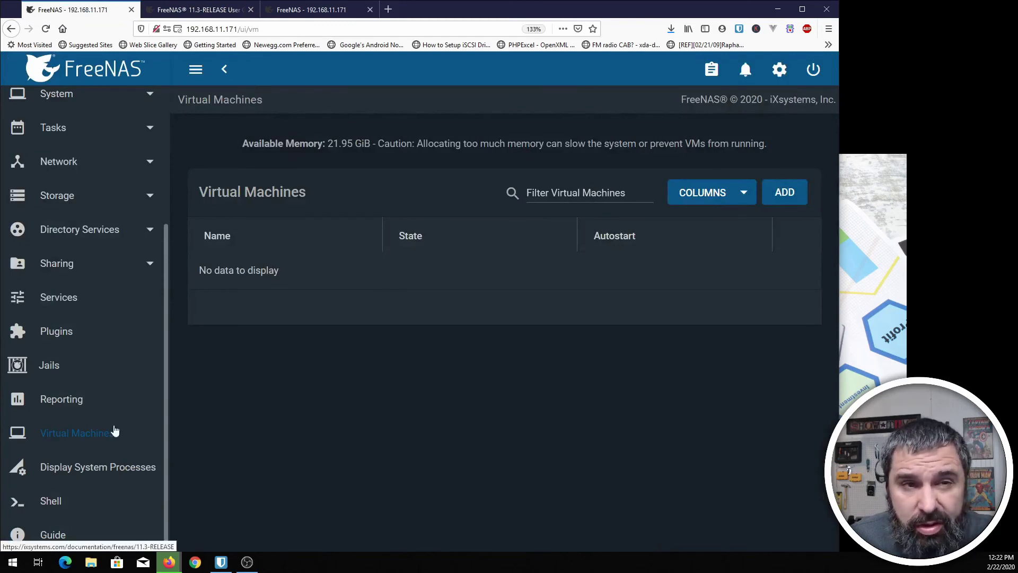
pyautogui.hotkey('ctrl', 'pagedown')
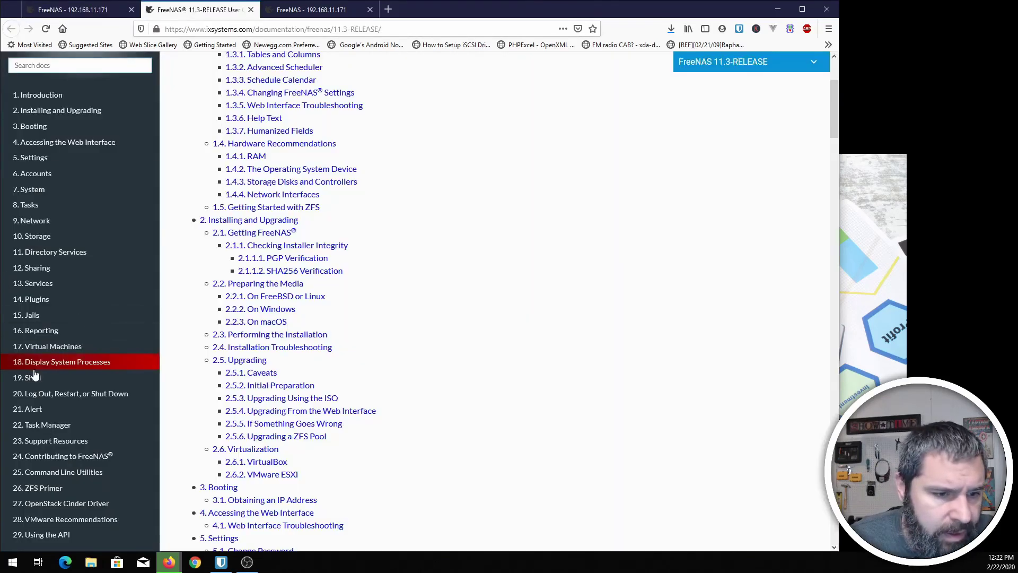
# - Open chapter 17. Virtual Machines and highlight the 17.2. Installing Docker heading
pyautogui.click(48, 351)
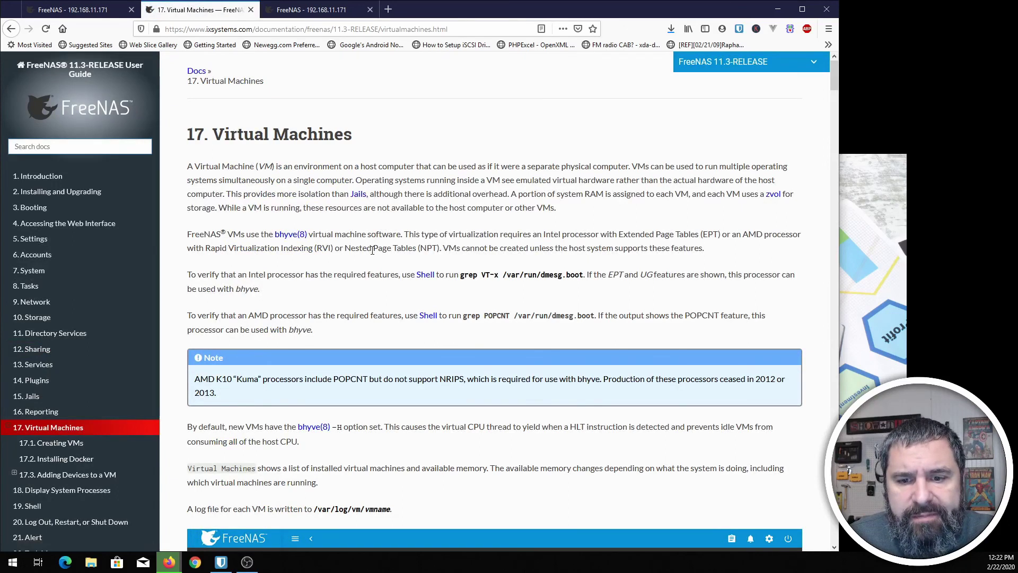
pyautogui.scroll(-8, 262, 258)
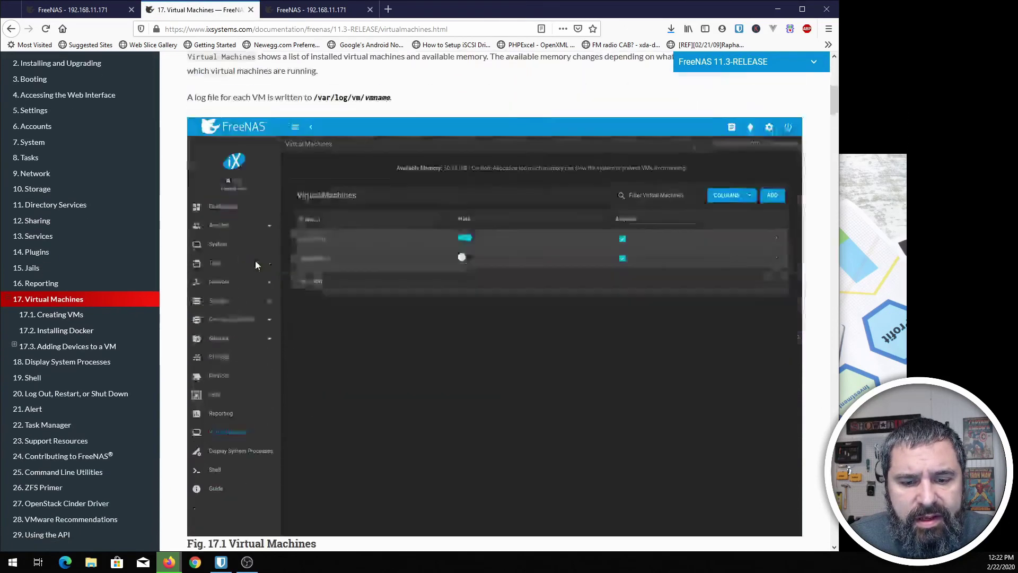
pyautogui.scroll(-10, 255, 260)
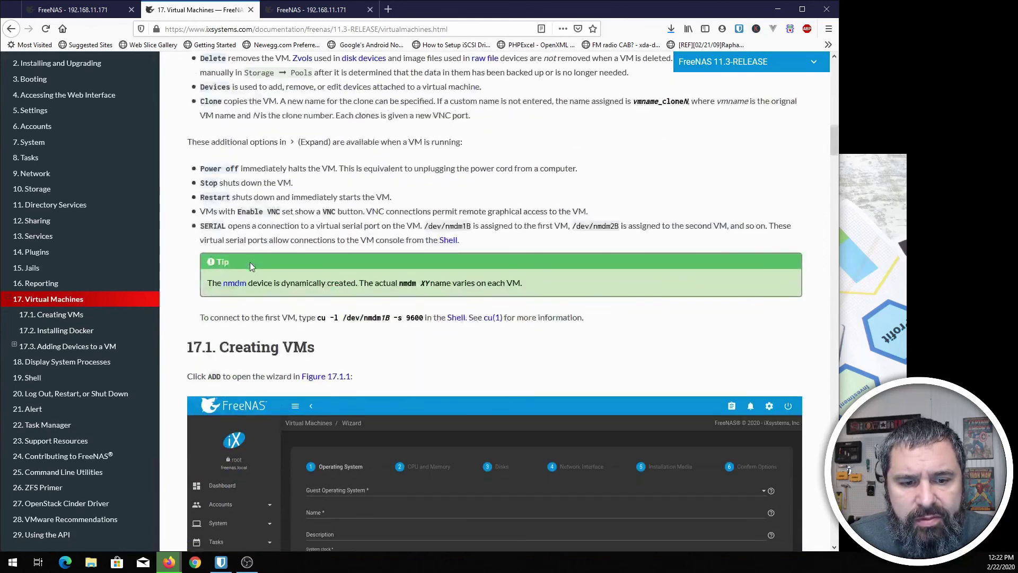
pyautogui.scroll(-15, 249, 262)
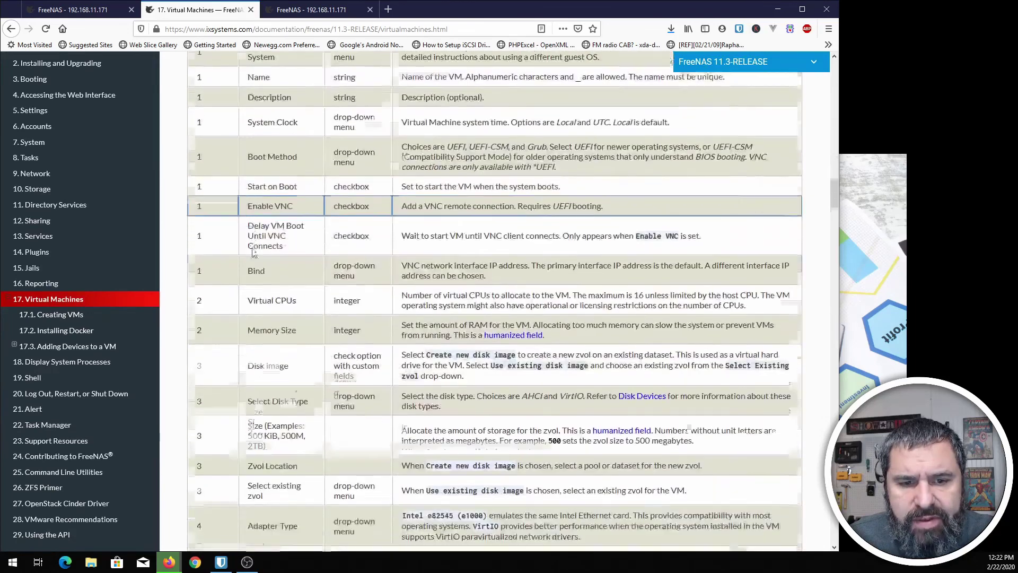
pyautogui.scroll(5, 253, 253)
pyautogui.scroll(-7, 322, 249)
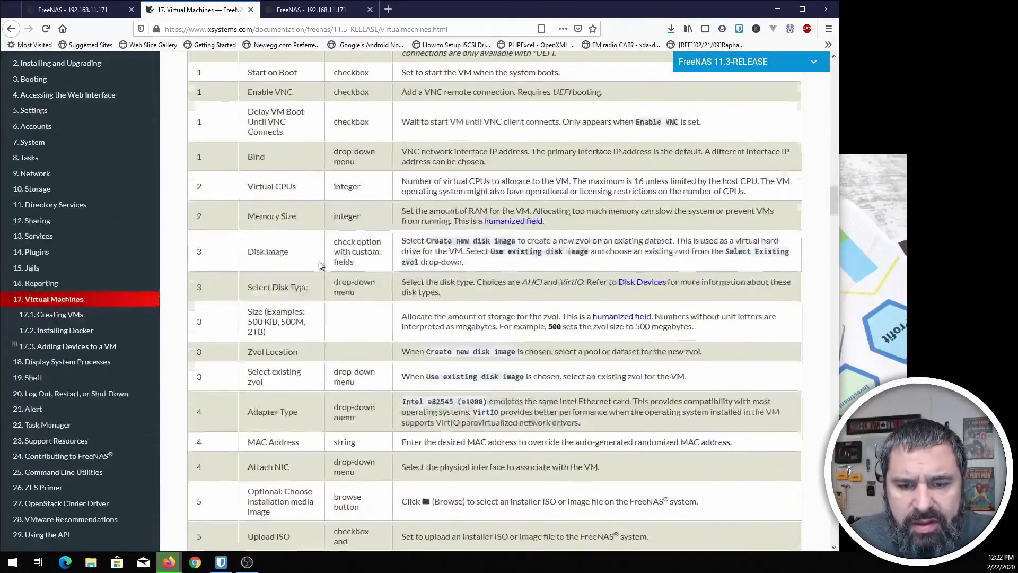
pyautogui.scroll(-15, 321, 265)
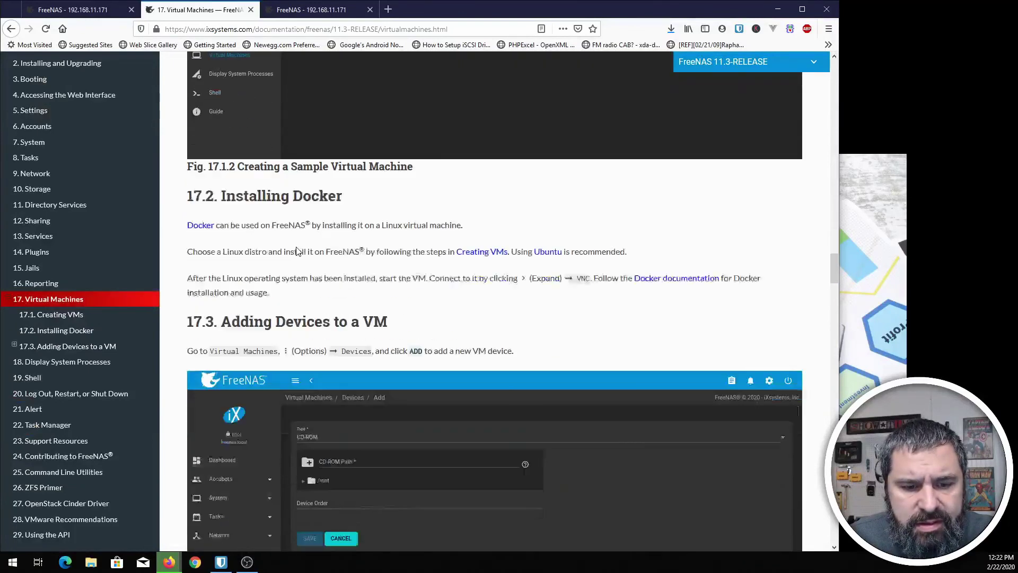
pyautogui.scroll(3, 198, 291)
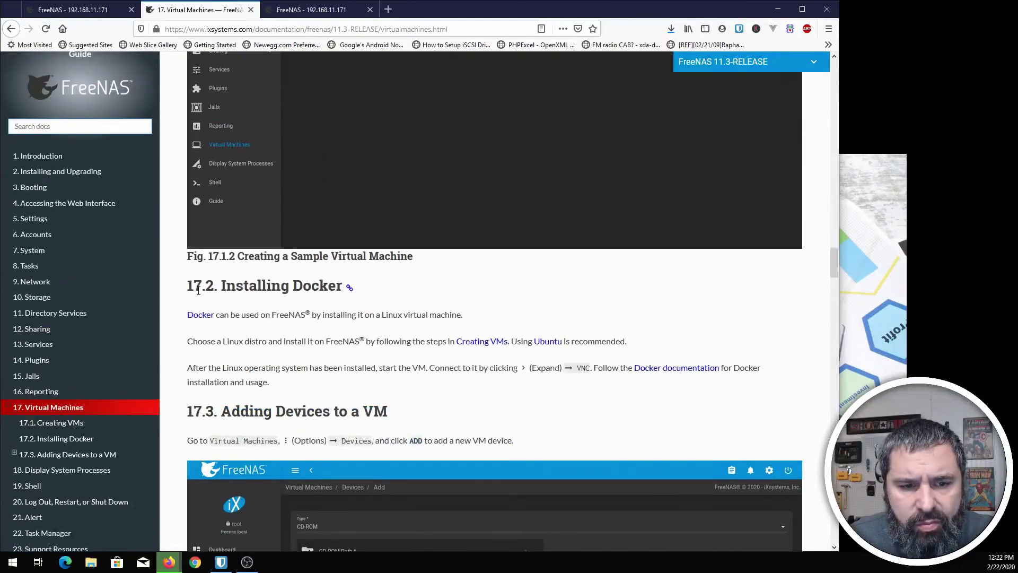
pyautogui.moveTo(198, 291); pyautogui.dragTo(342, 287)
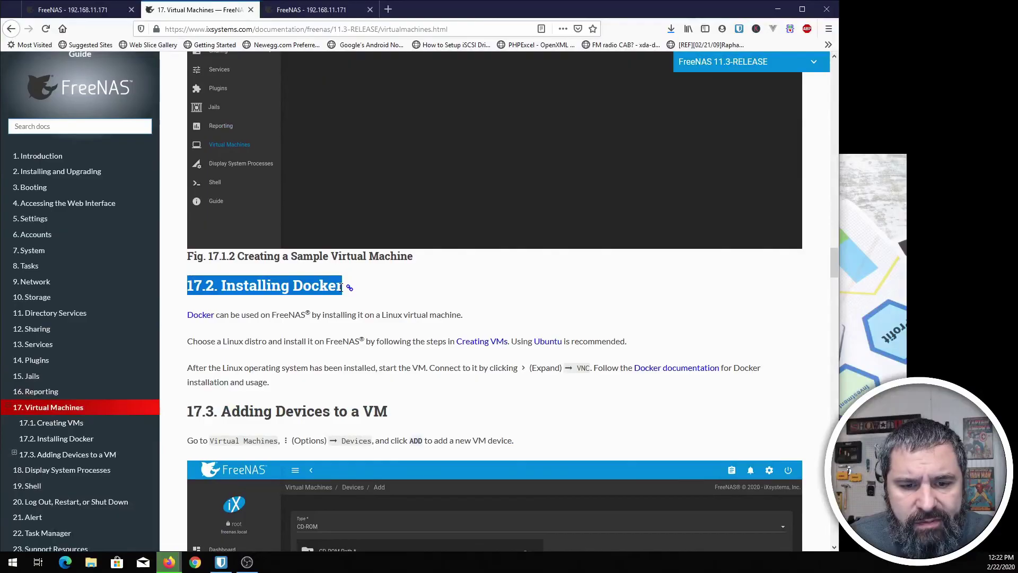